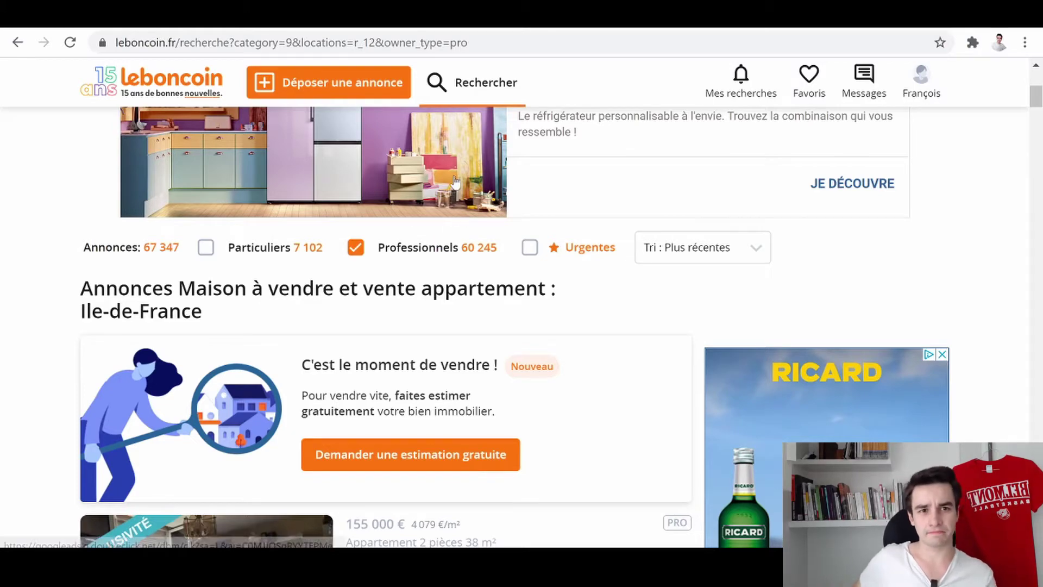
Step: Open the 241 000 € Vaux-le-Pénil apartment listing in a separate tab, reveal the seller's phone number, and close that tab
{"action": "scroll", "coordinate": [456, 175], "scroll_direction": "down", "scroll_amount": 9}
{"action": "scroll", "coordinate": [457, 177], "scroll_direction": "down", "scroll_amount": 10}
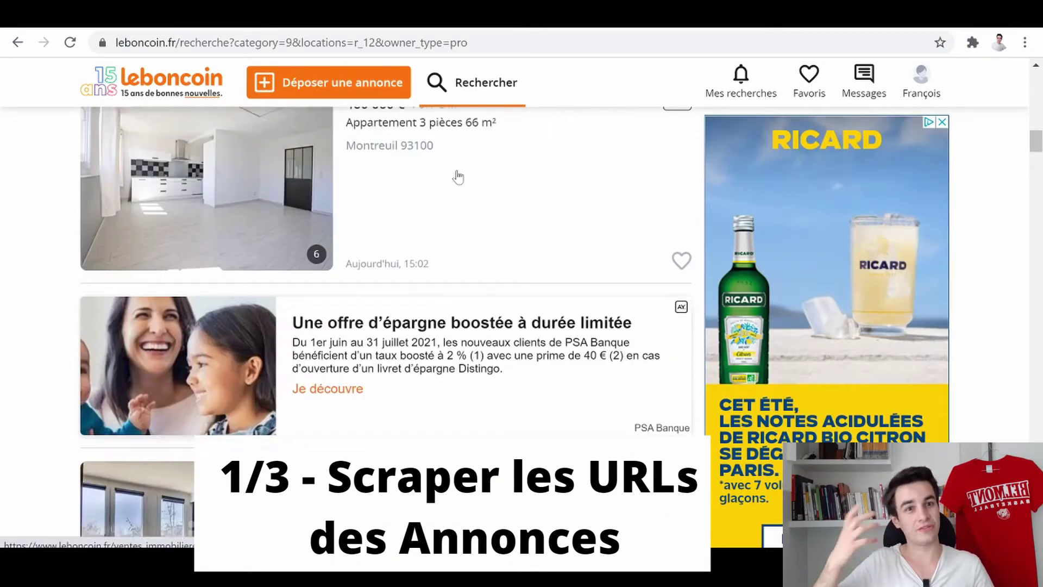
{"action": "scroll", "coordinate": [454, 190], "scroll_direction": "up", "scroll_amount": 10}
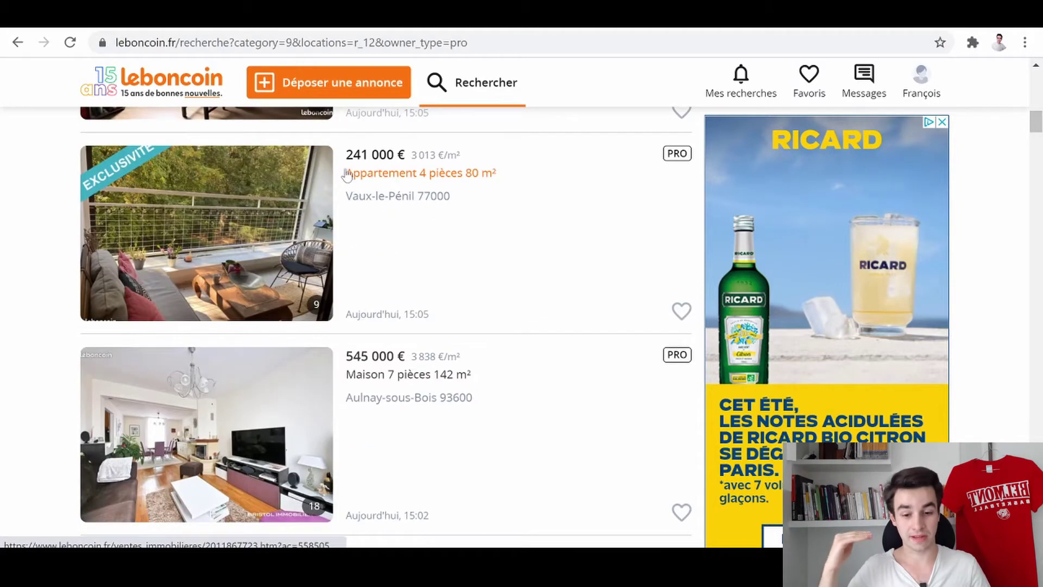
{"action": "right_click", "coordinate": [348, 175]}
{"action": "left_click", "coordinate": [396, 169]}
{"action": "key", "text": "ctrl+Tab"}
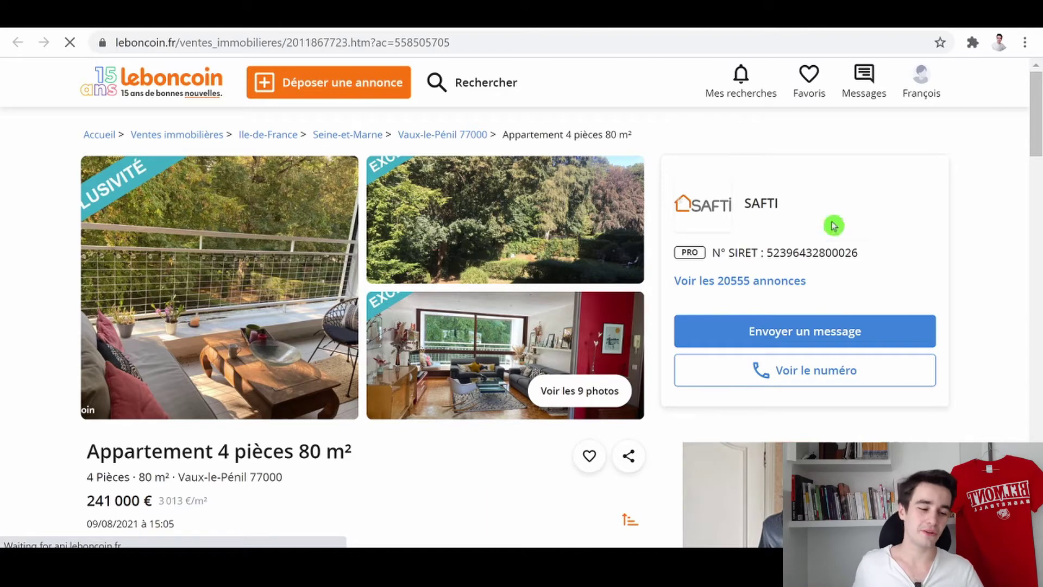
{"action": "left_click", "coordinate": [796, 372]}
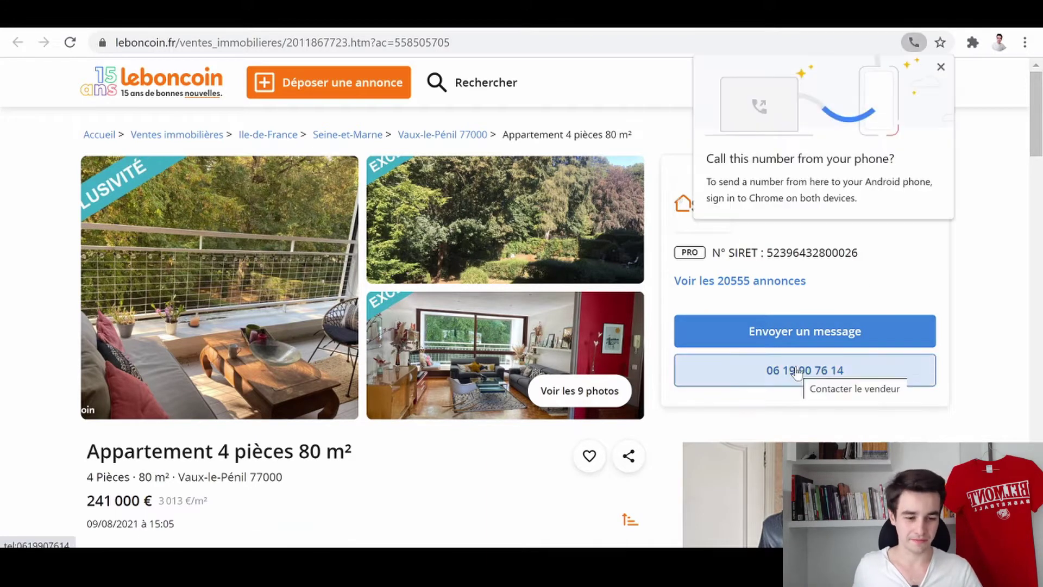
{"action": "key", "text": "ctrl+w"}
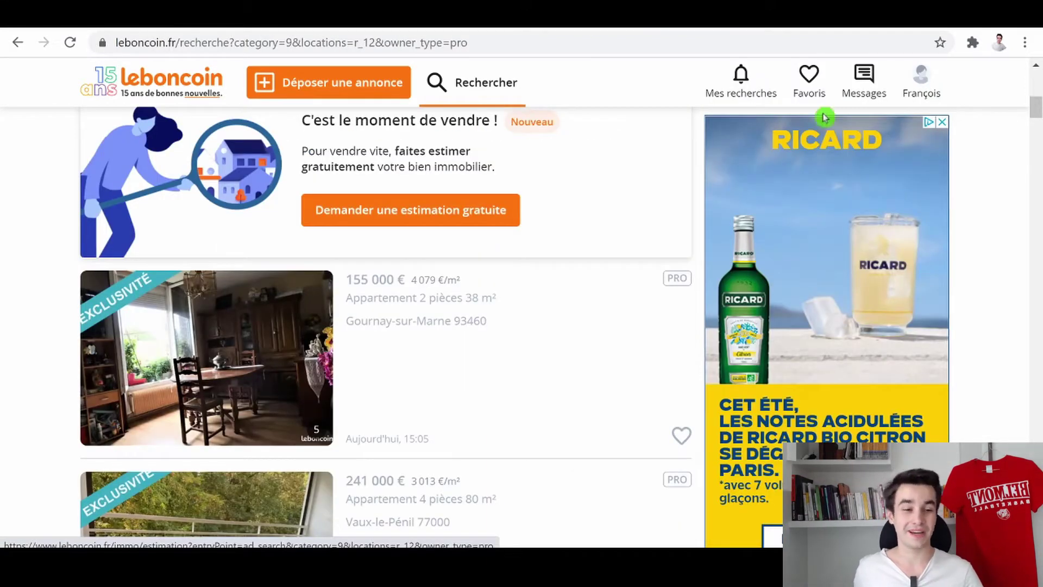
Step: Launch the Data Scraper extension's Recipe Creator and set the recipe type to List / Search Page: multiple rows
{"action": "scroll", "coordinate": [489, 243], "scroll_direction": "up", "scroll_amount": 3}
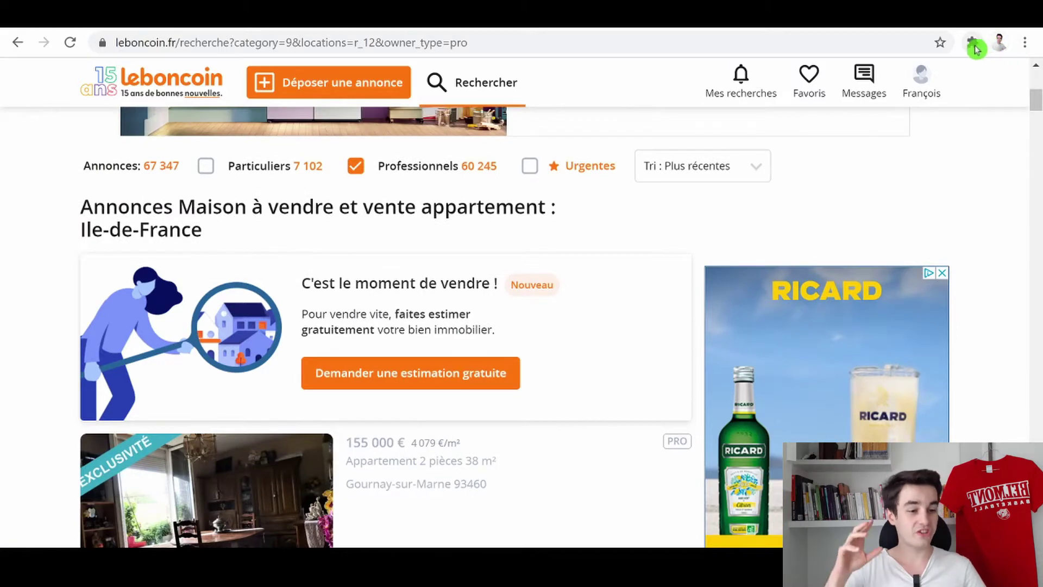
{"action": "left_click", "coordinate": [972, 42]}
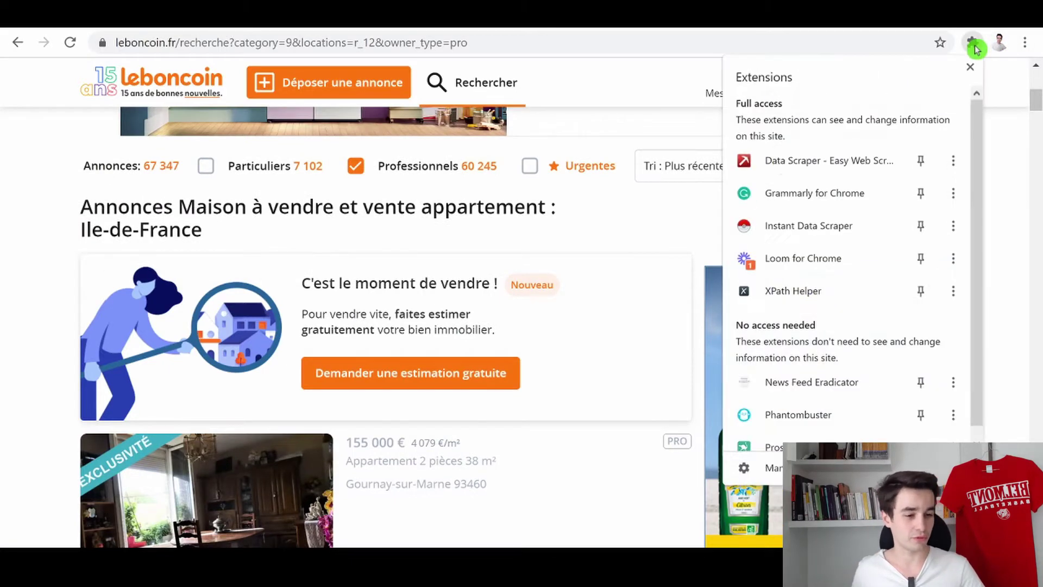
{"action": "left_click", "coordinate": [809, 166]}
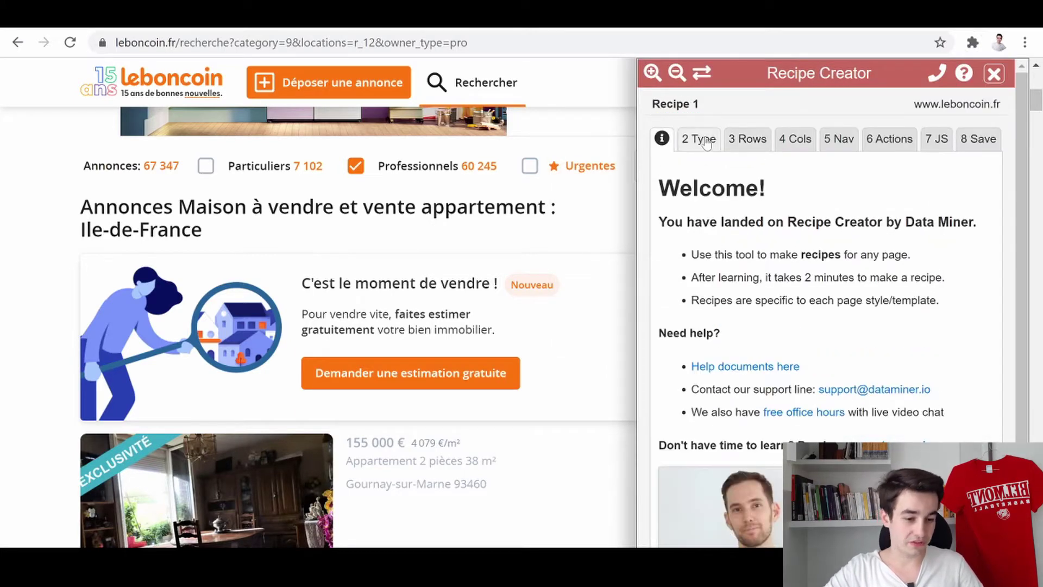
{"action": "left_click", "coordinate": [706, 143]}
{"action": "scroll", "coordinate": [722, 190], "scroll_direction": "down", "scroll_amount": 3}
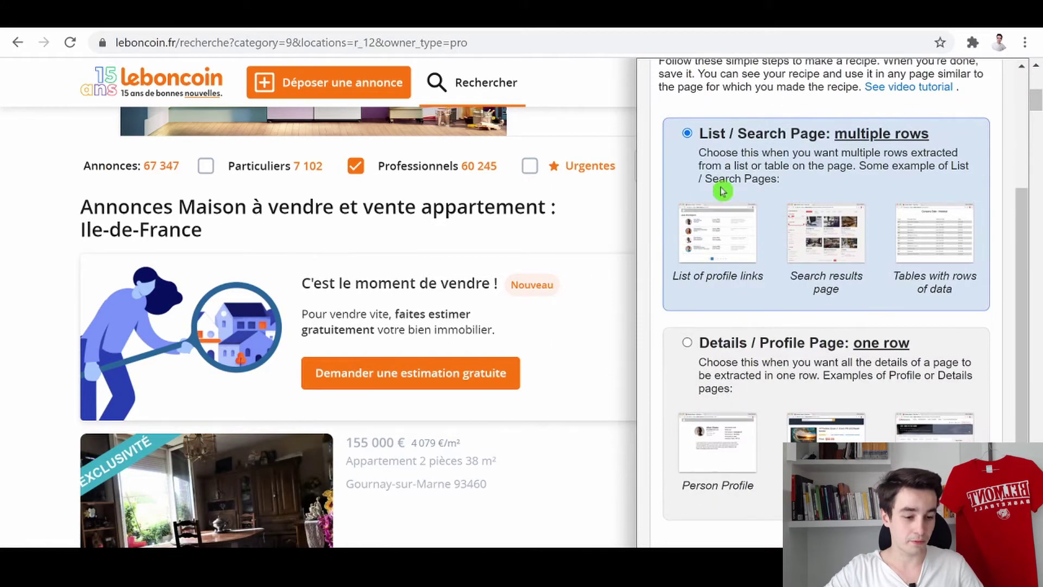
{"action": "left_click", "coordinate": [922, 145]}
{"action": "scroll", "coordinate": [840, 184], "scroll_direction": "up", "scroll_amount": 3}
Step: Define the recipe's rows with Easy Row Finder, using the prices of the first two listings as the row samples
{"action": "left_click", "coordinate": [752, 139]}
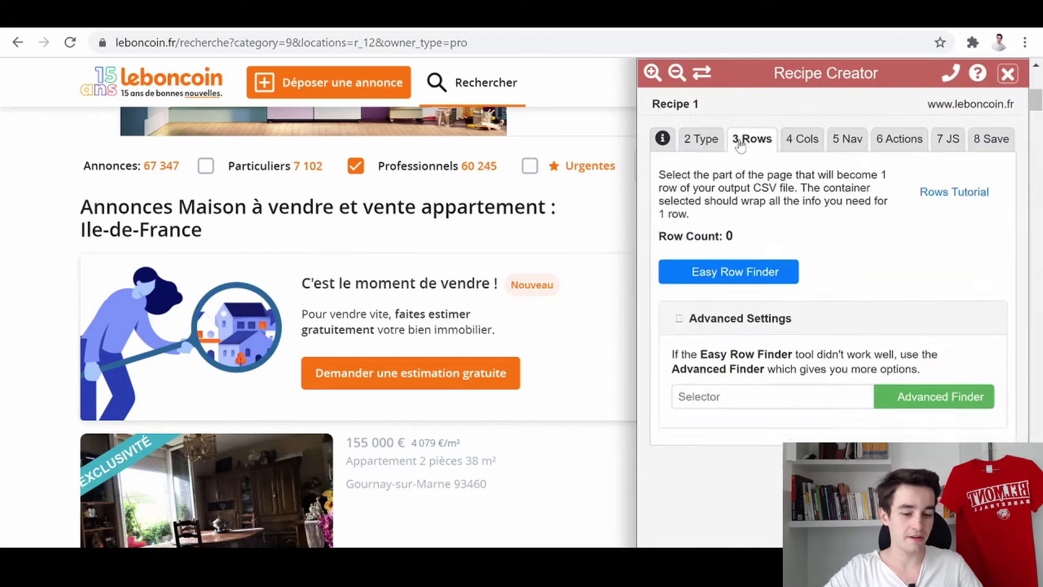
{"action": "scroll", "coordinate": [523, 262], "scroll_direction": "down", "scroll_amount": 3}
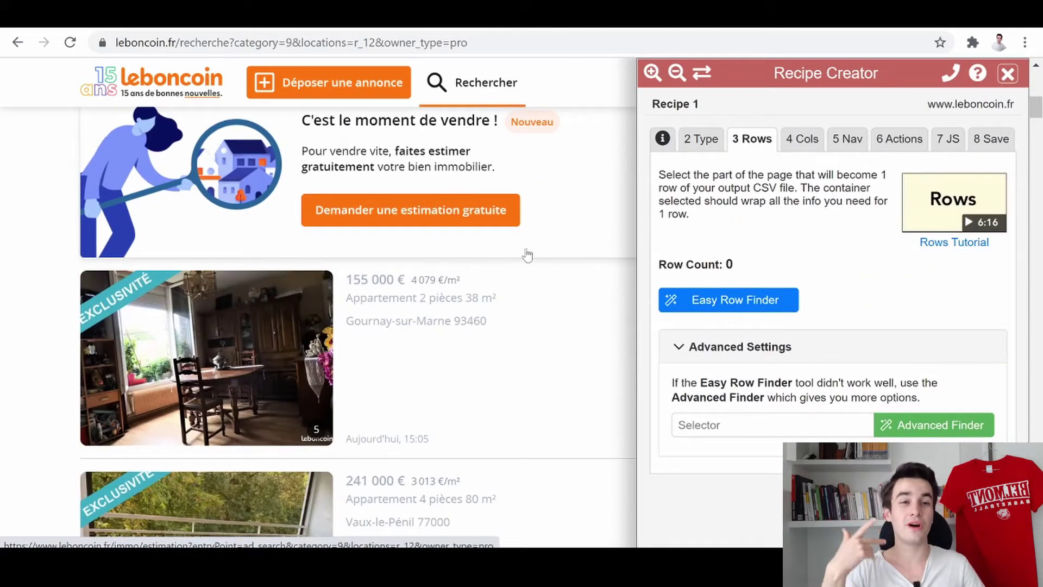
{"action": "left_click", "coordinate": [720, 302]}
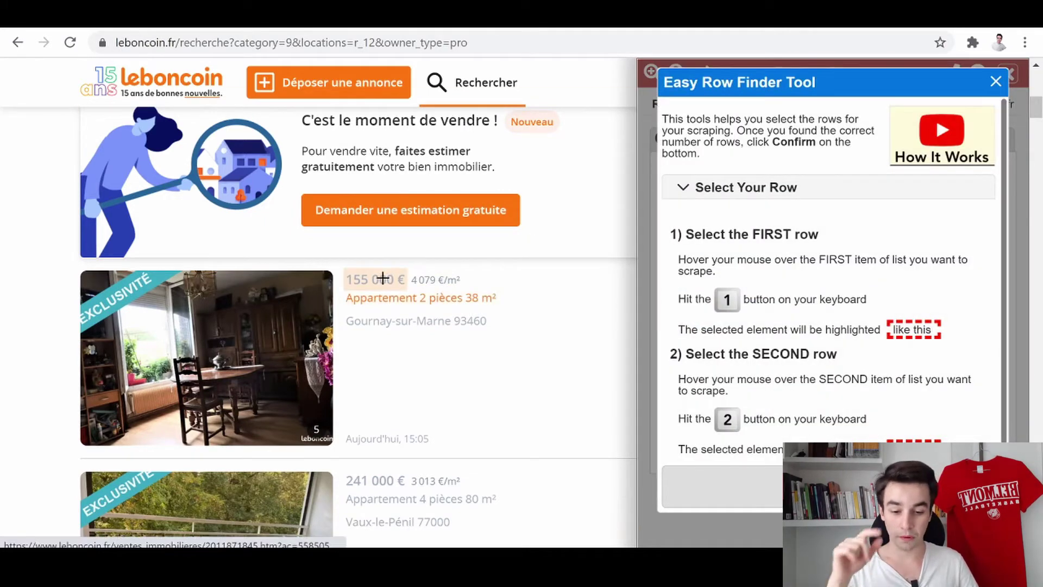
{"action": "key", "text": "1"}
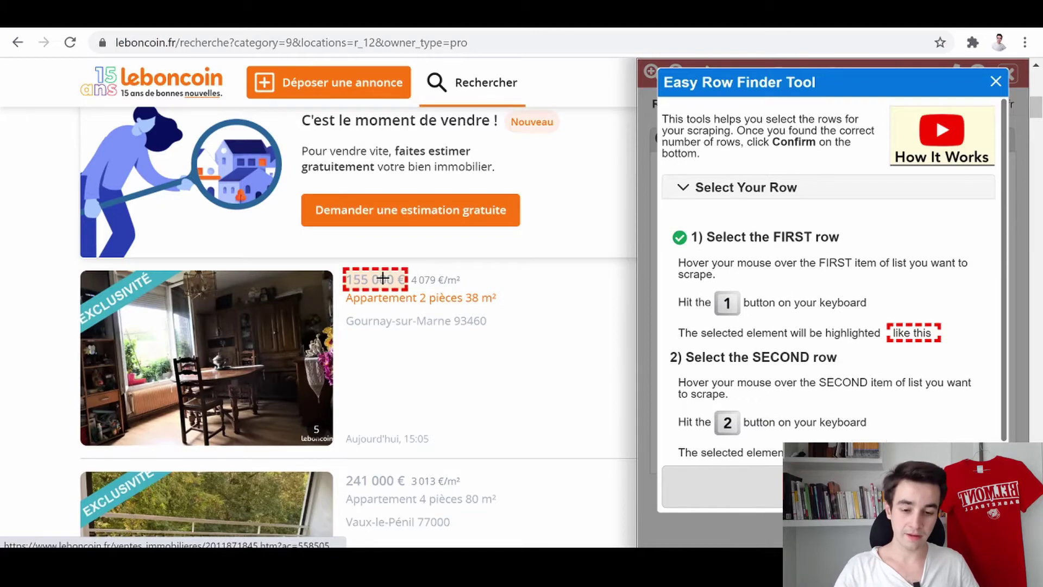
{"action": "scroll", "coordinate": [467, 277], "scroll_direction": "down", "scroll_amount": 3}
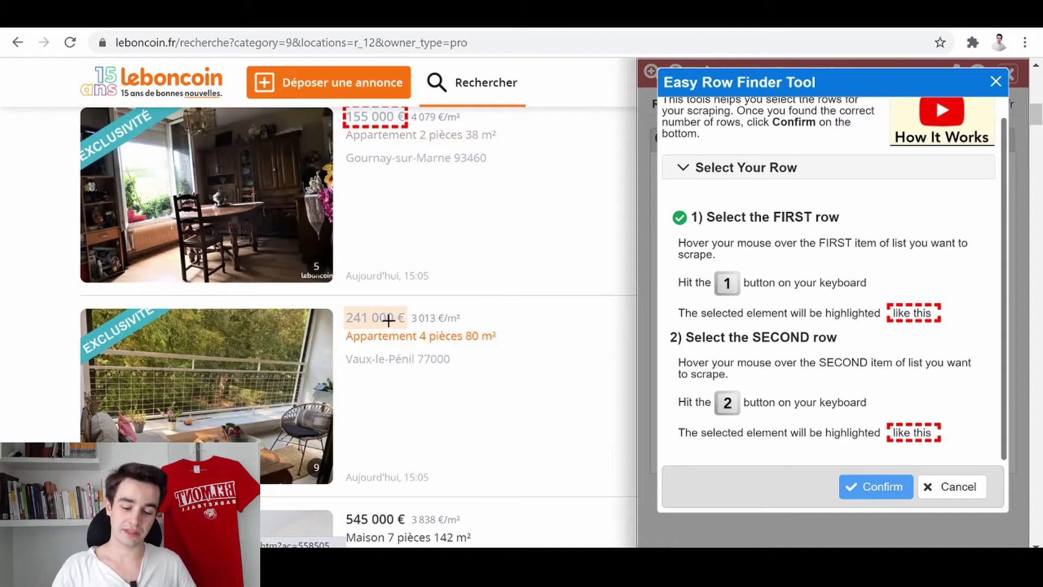
{"action": "key", "text": "2"}
{"action": "scroll", "coordinate": [429, 321], "scroll_direction": "down", "scroll_amount": 7}
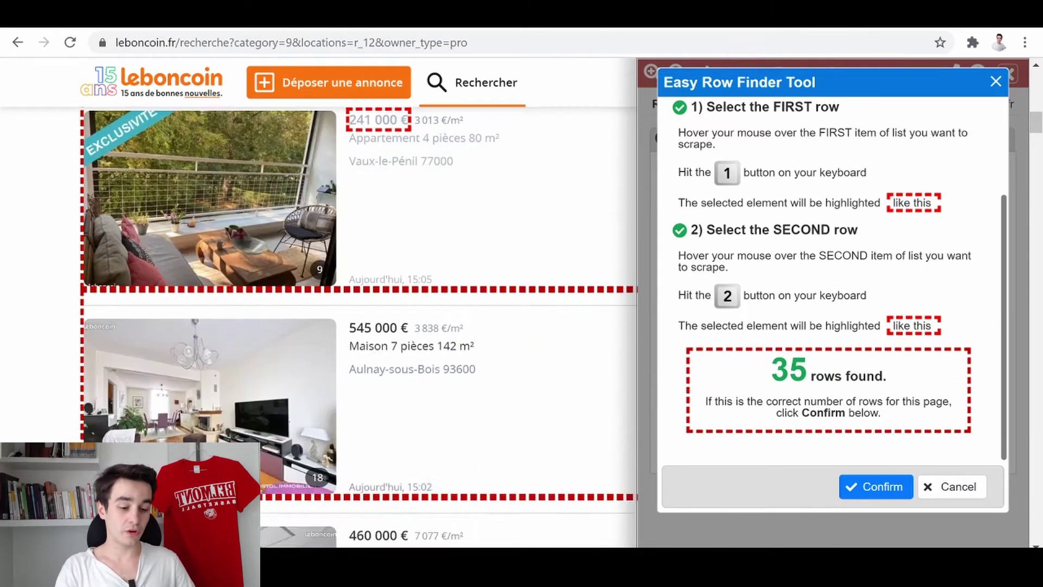
{"action": "scroll", "coordinate": [470, 321], "scroll_direction": "down", "scroll_amount": 20}
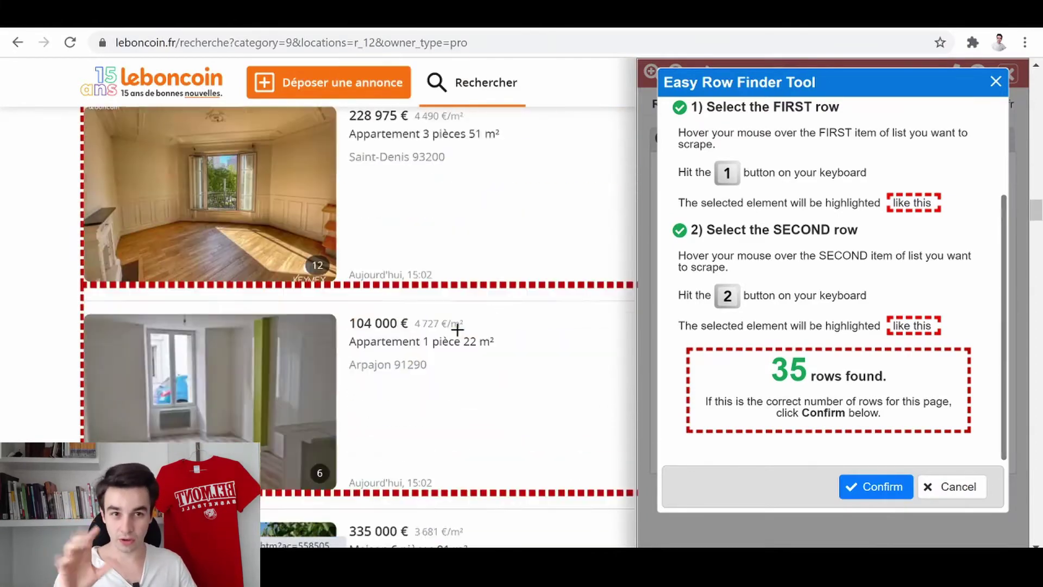
{"action": "scroll", "coordinate": [455, 339], "scroll_direction": "down", "scroll_amount": 13}
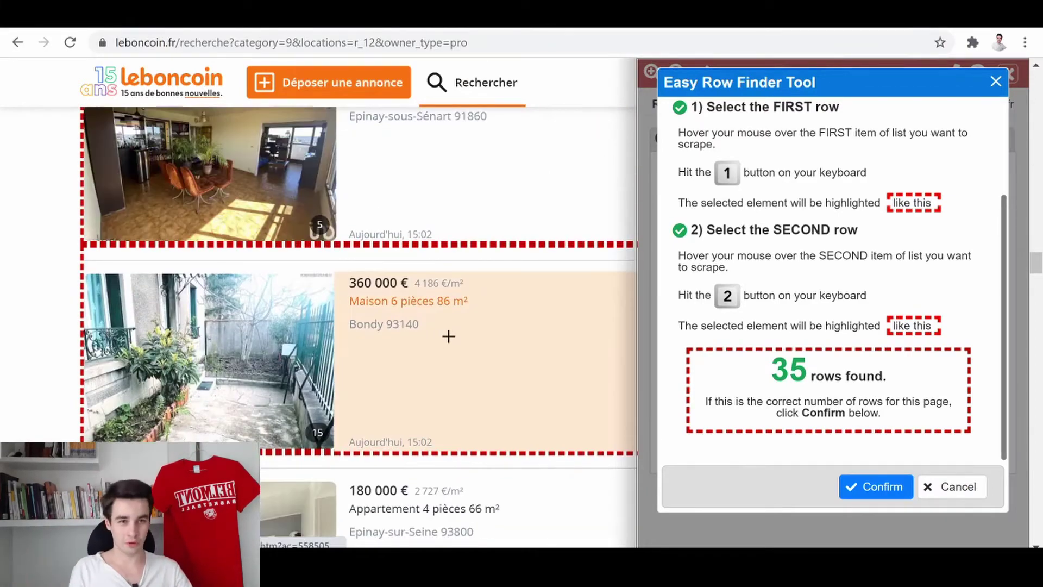
{"action": "scroll", "coordinate": [447, 333], "scroll_direction": "down", "scroll_amount": 3}
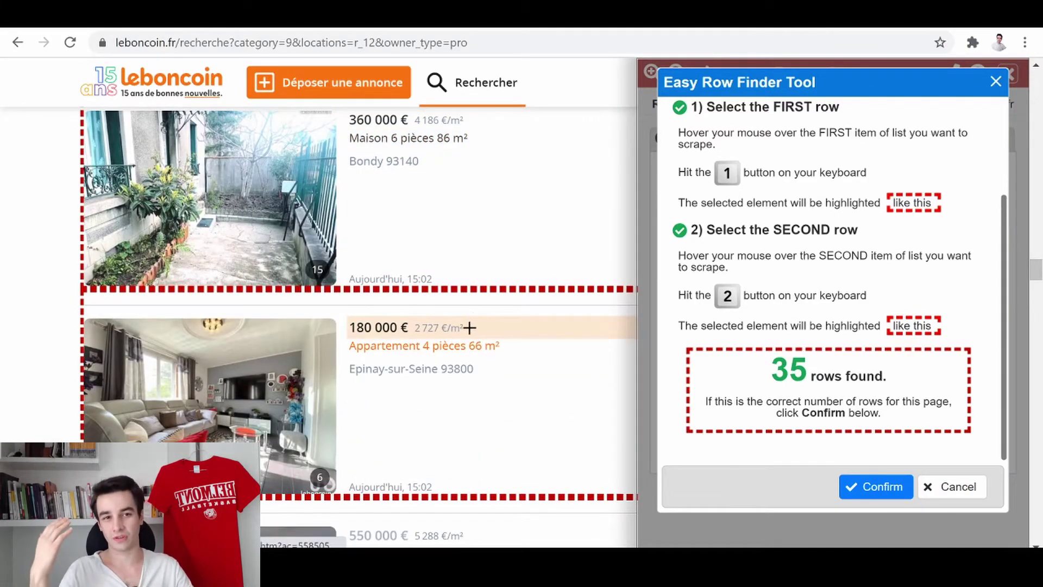
{"action": "scroll", "coordinate": [466, 329], "scroll_direction": "down", "scroll_amount": 20}
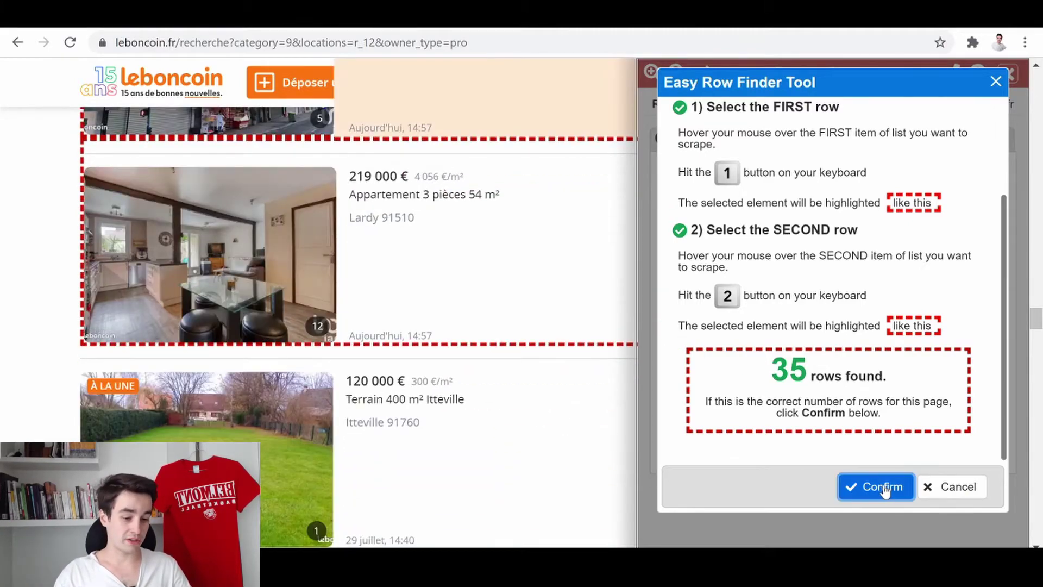
{"action": "left_click", "coordinate": [882, 486]}
{"action": "scroll", "coordinate": [463, 365], "scroll_direction": "down", "scroll_amount": 15}
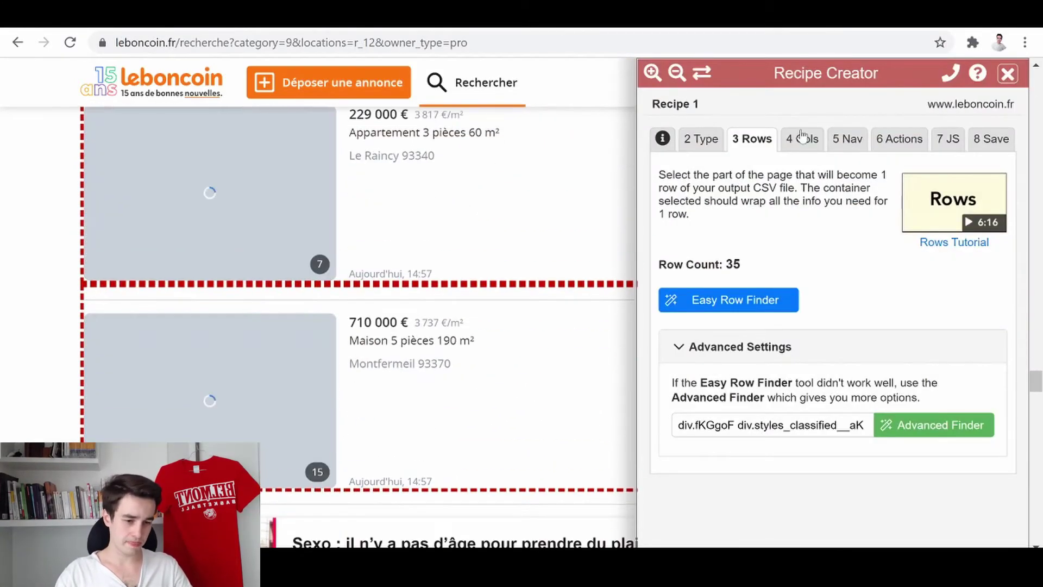
Step: Add a column named URL to the recipe
{"action": "left_click", "coordinate": [802, 137]}
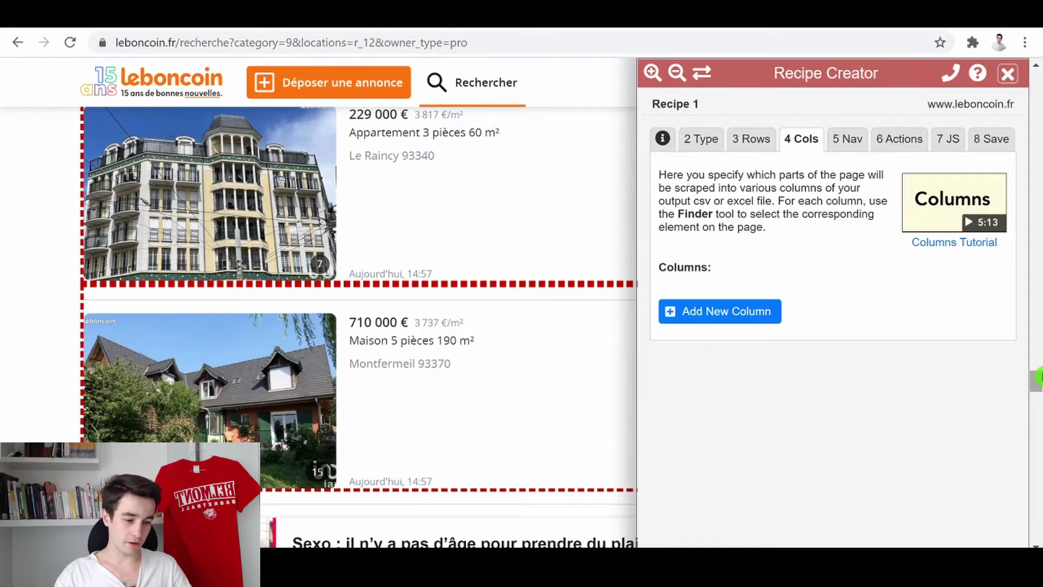
{"action": "left_click_drag", "start_coordinate": [1037, 376], "coordinate": [1038, 84]}
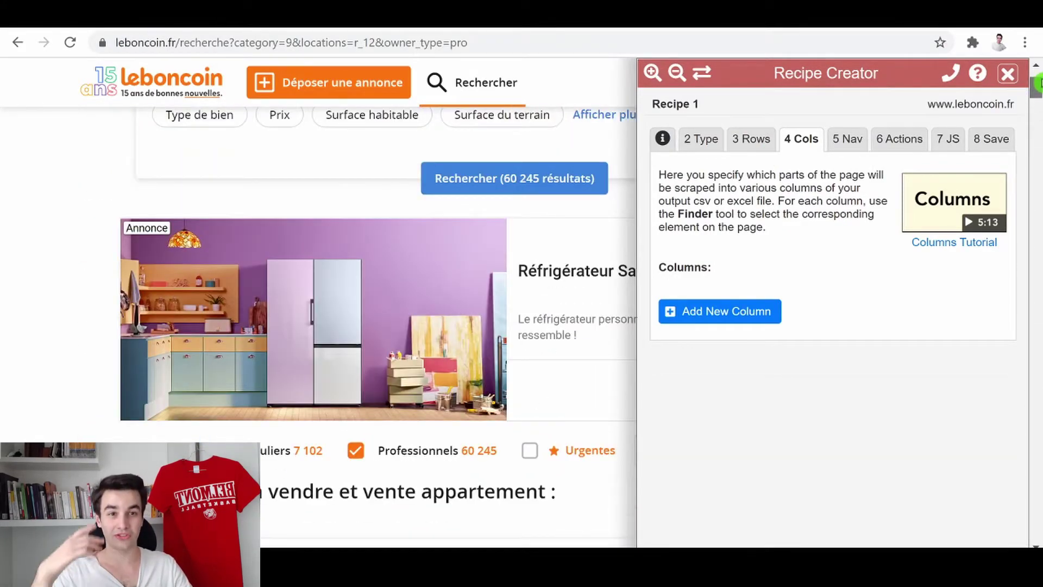
{"action": "scroll", "coordinate": [507, 400], "scroll_direction": "down", "scroll_amount": 12}
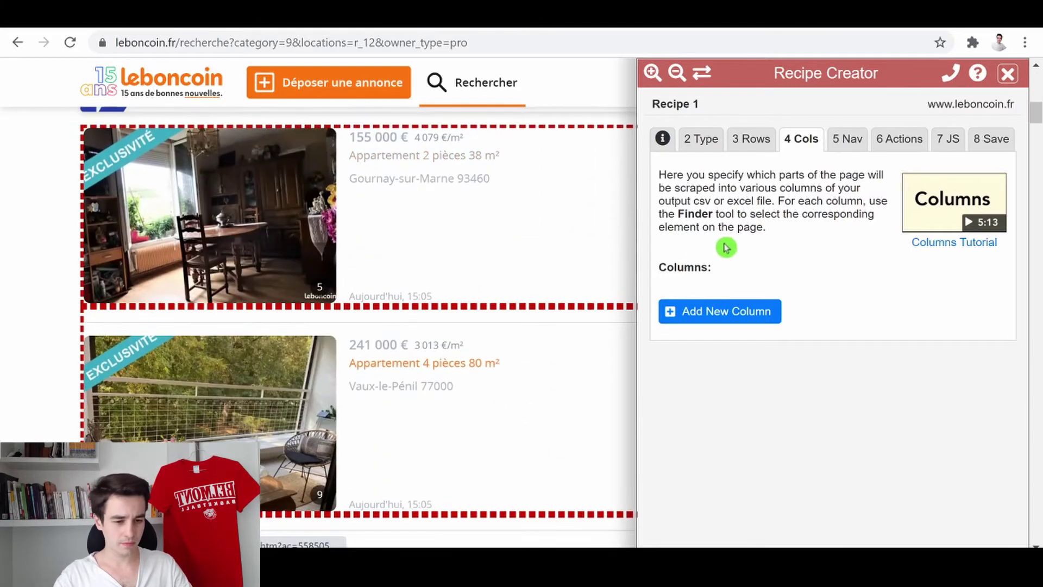
{"action": "left_click", "coordinate": [736, 309]}
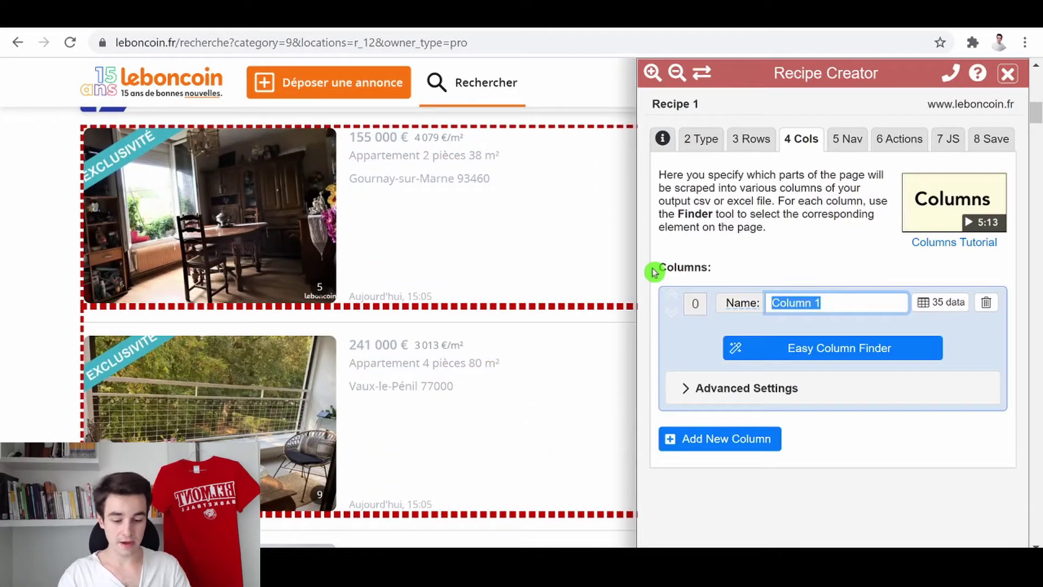
{"action": "type", "text": "URL"}
Step: Set the URL column to extract the URL from the first listing's link with Easy Column Finder
{"action": "left_click", "coordinate": [834, 342]}
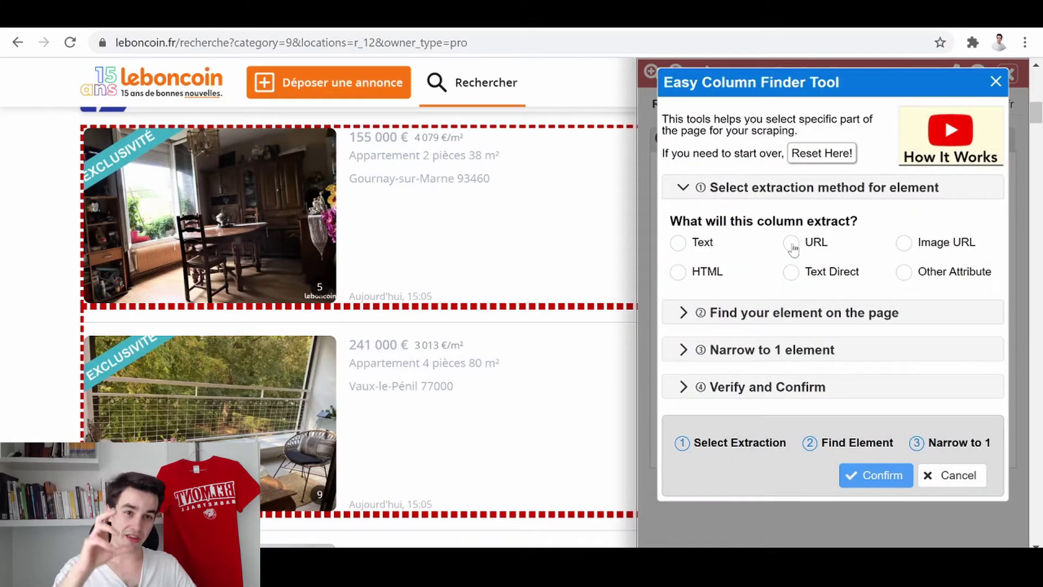
{"action": "left_click", "coordinate": [791, 242]}
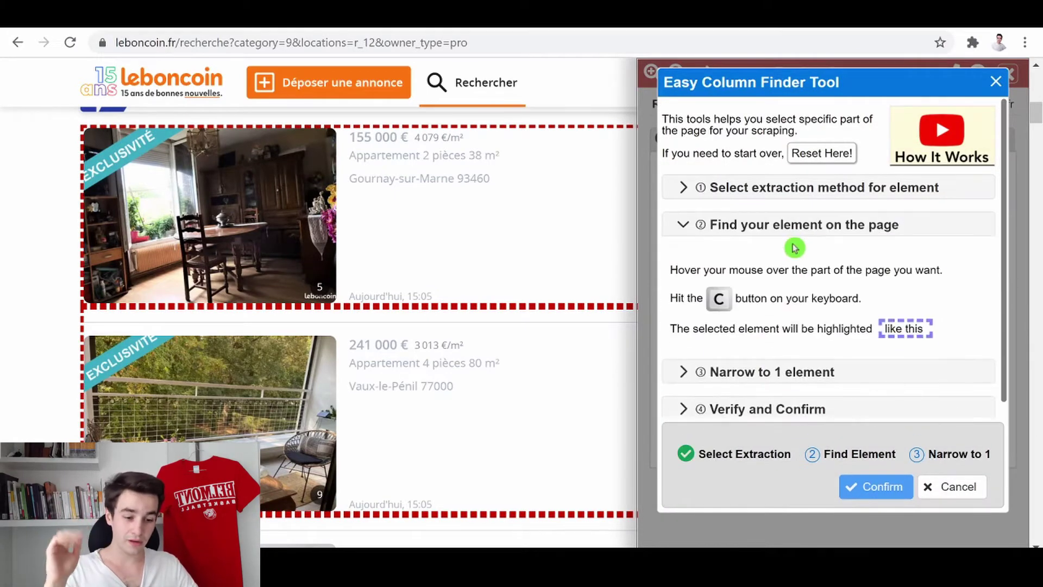
{"action": "scroll", "coordinate": [176, 252], "scroll_direction": "up", "scroll_amount": 2}
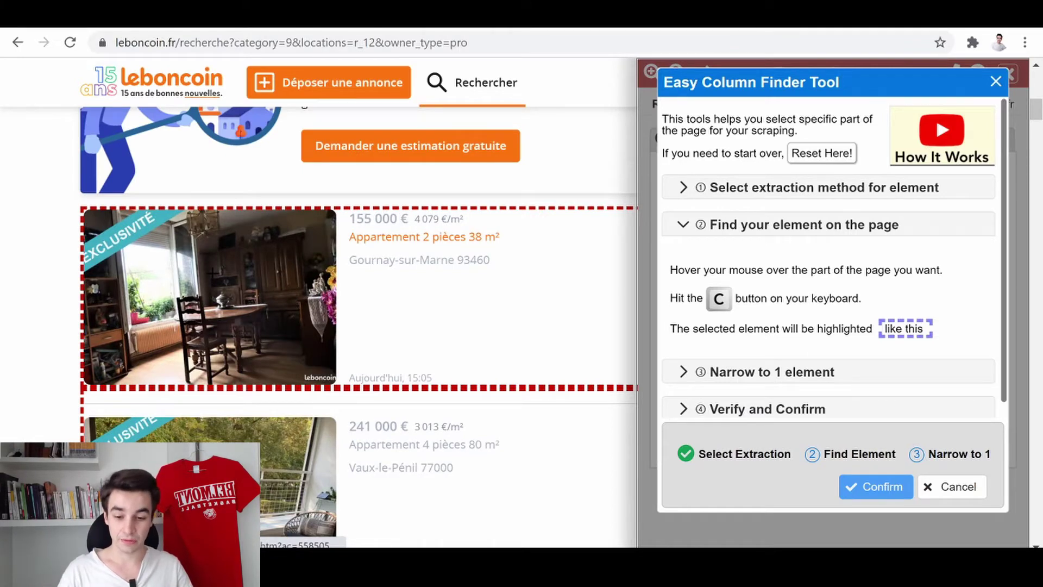
{"action": "key", "text": "c"}
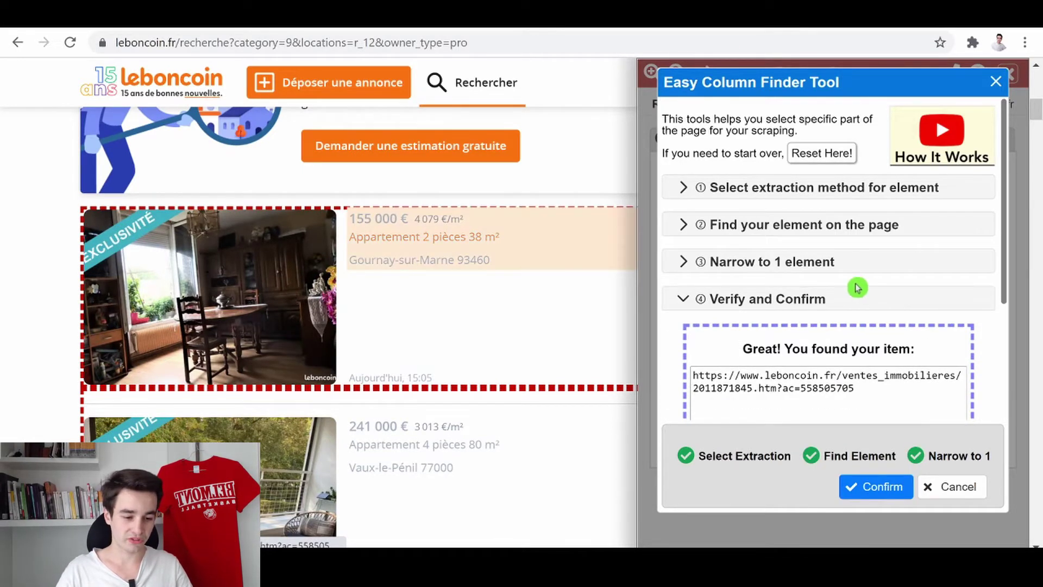
{"action": "scroll", "coordinate": [869, 288], "scroll_direction": "down", "scroll_amount": 3}
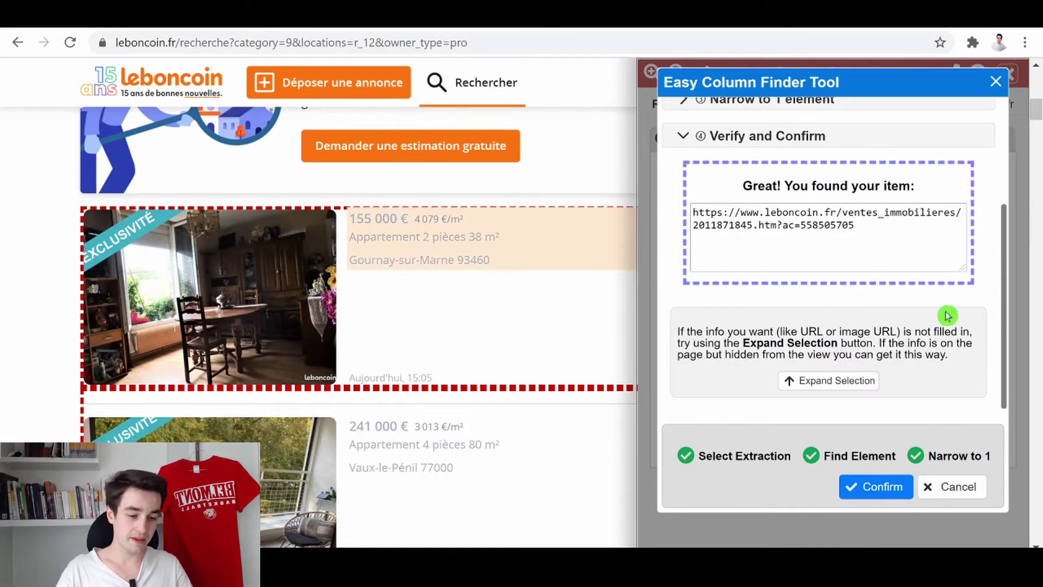
{"action": "left_click", "coordinate": [857, 485]}
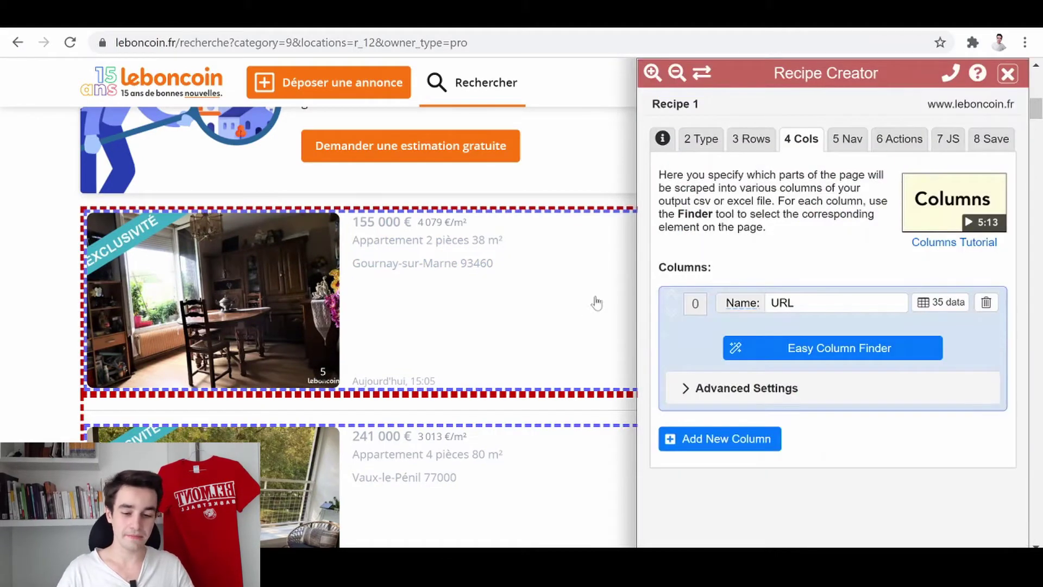
Step: Review the extracted data of the URL column down to its last row
{"action": "left_click", "coordinate": [936, 303]}
{"action": "scroll", "coordinate": [866, 291], "scroll_direction": "down", "scroll_amount": 15}
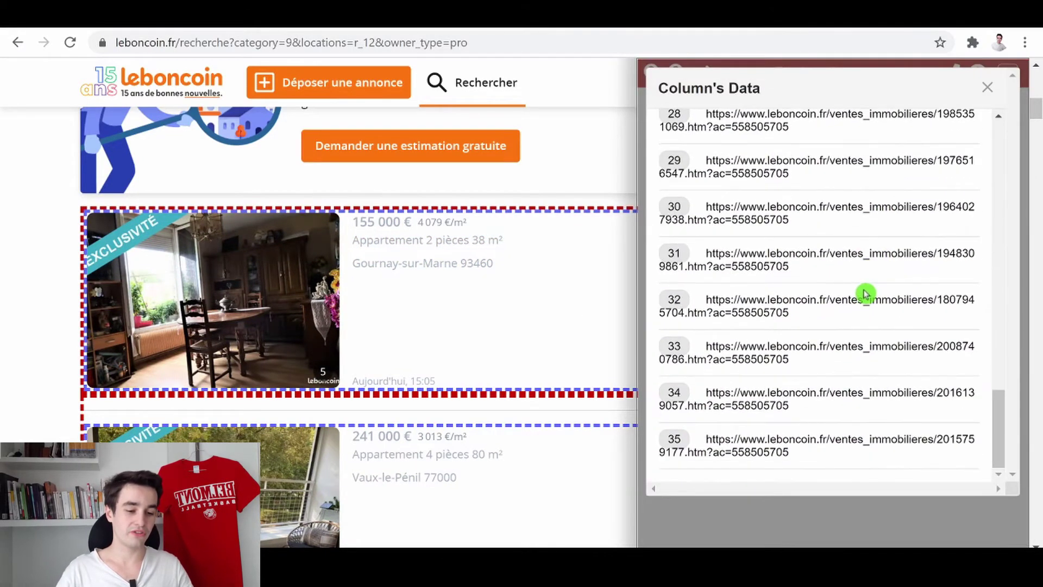
{"action": "left_click", "coordinate": [987, 87]}
Step: Pick the next-page arrow of the search results' pagination as the recipe's navigation element with Easy Nav Finder
{"action": "scroll", "coordinate": [424, 324], "scroll_direction": "down", "scroll_amount": 5}
{"action": "scroll", "coordinate": [425, 323], "scroll_direction": "down", "scroll_amount": 20}
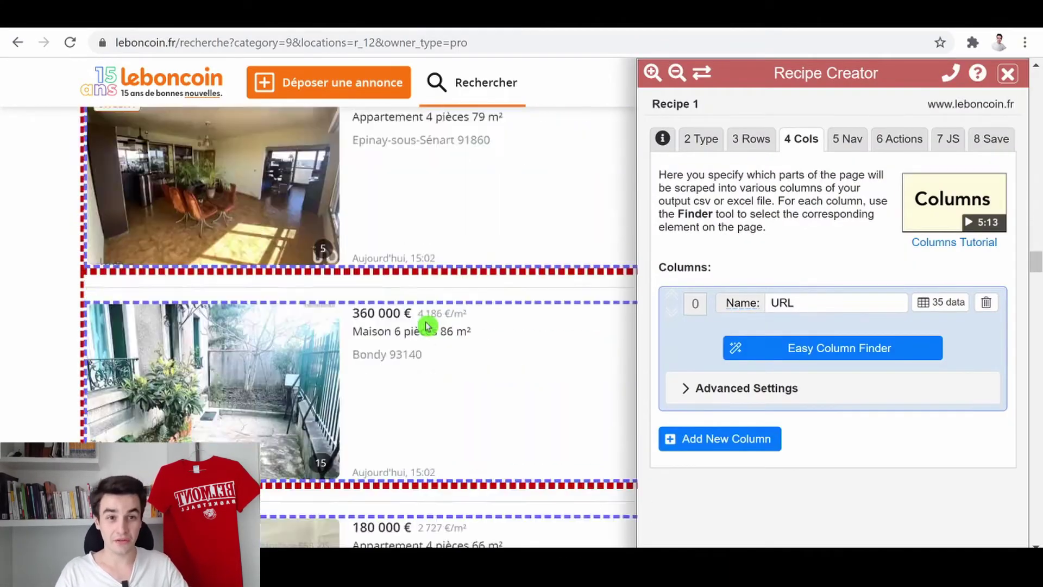
{"action": "scroll", "coordinate": [427, 320], "scroll_direction": "down", "scroll_amount": 20}
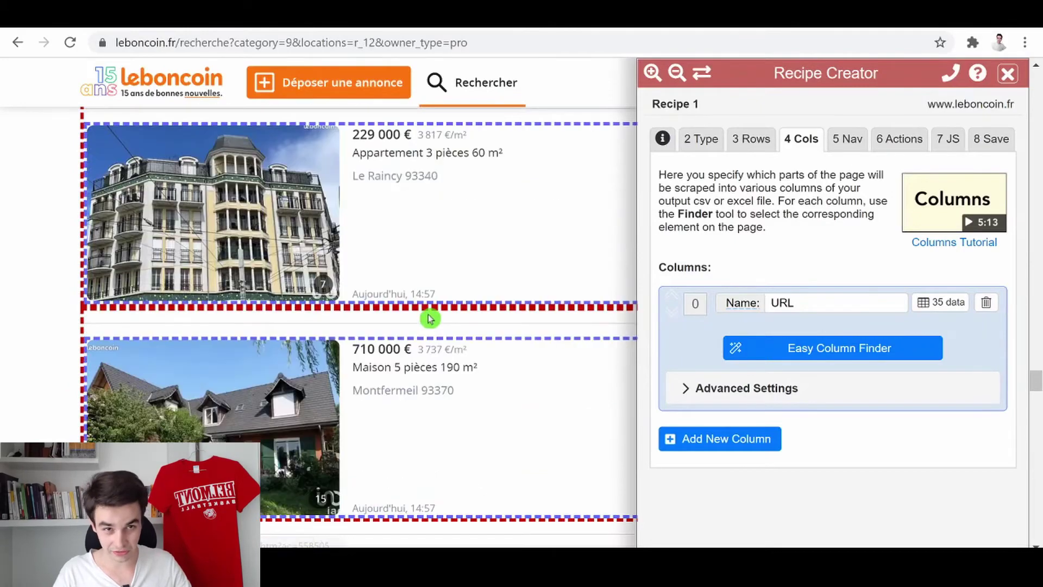
{"action": "left_click", "coordinate": [831, 149]}
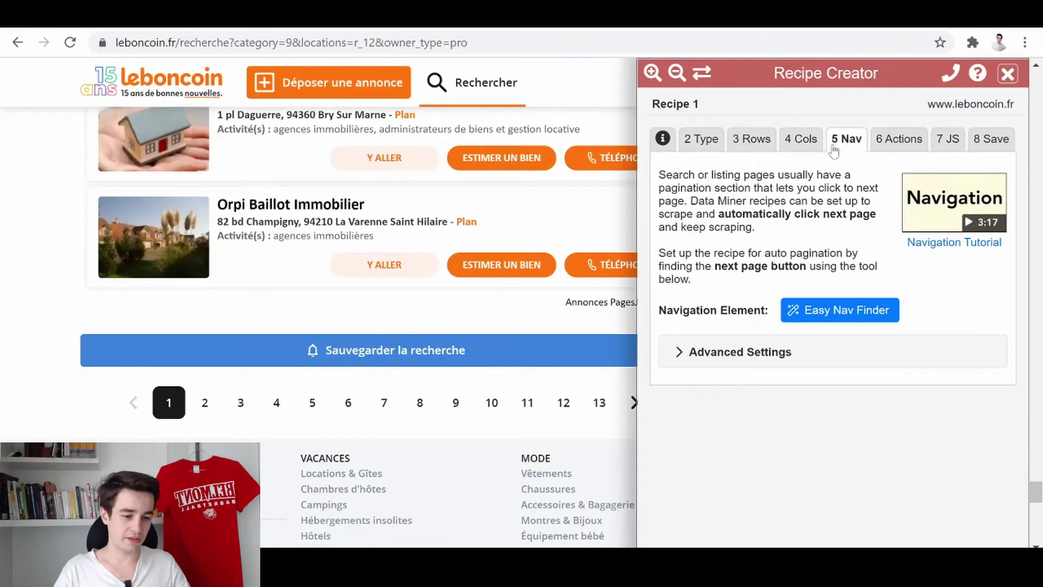
{"action": "left_click", "coordinate": [838, 305]}
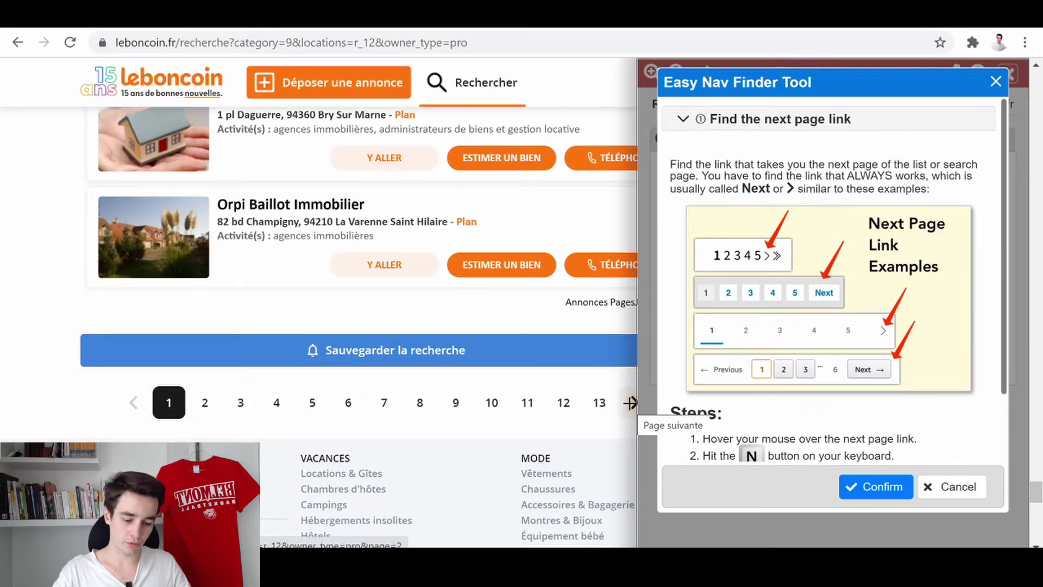
{"action": "key", "text": "n"}
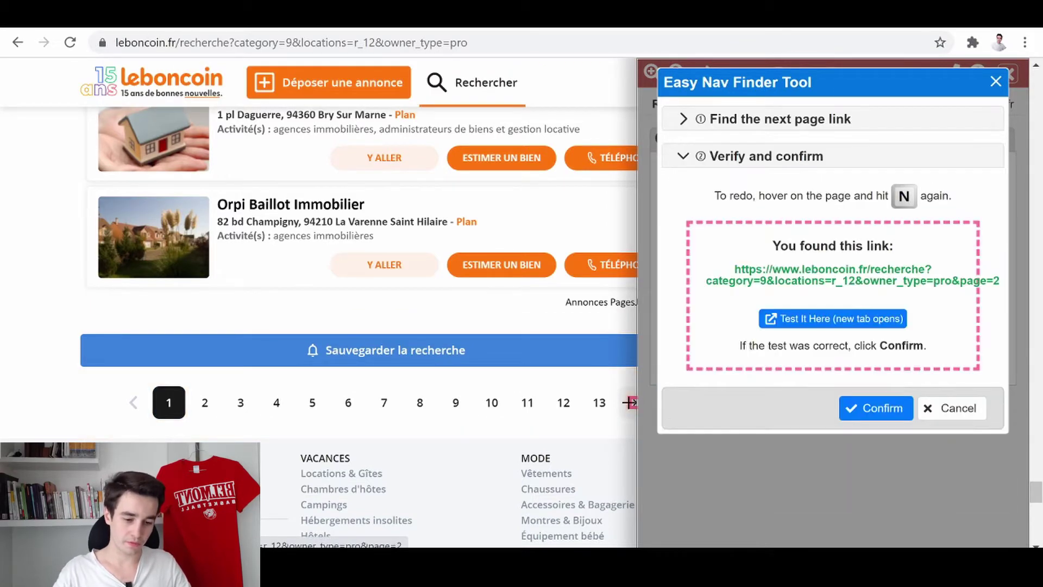
Step: Test the found next-page link in a new tab, close that tab and confirm the navigation element
{"action": "left_click", "coordinate": [823, 320]}
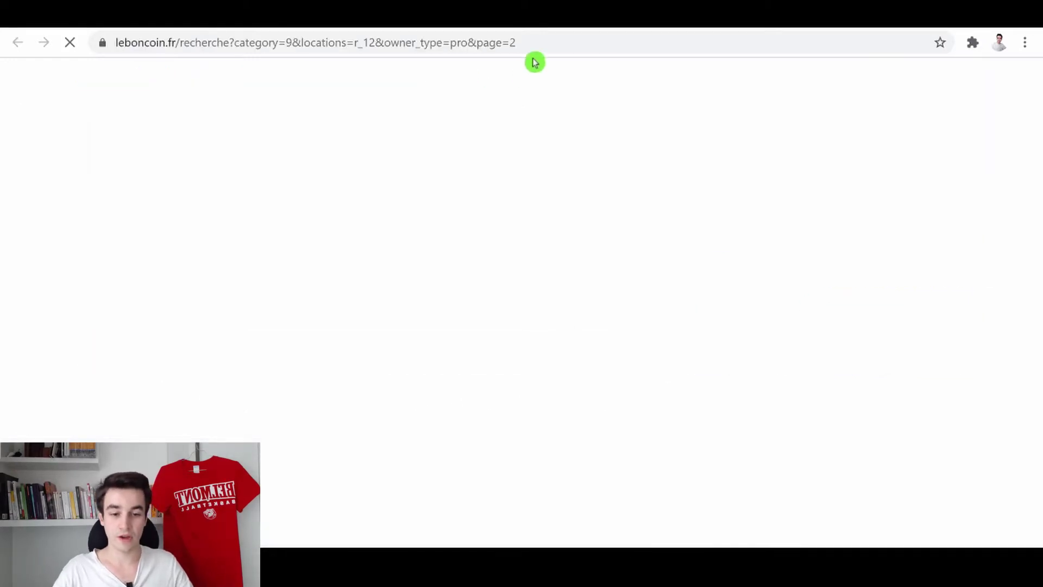
{"action": "key", "text": "ctrl+l"}
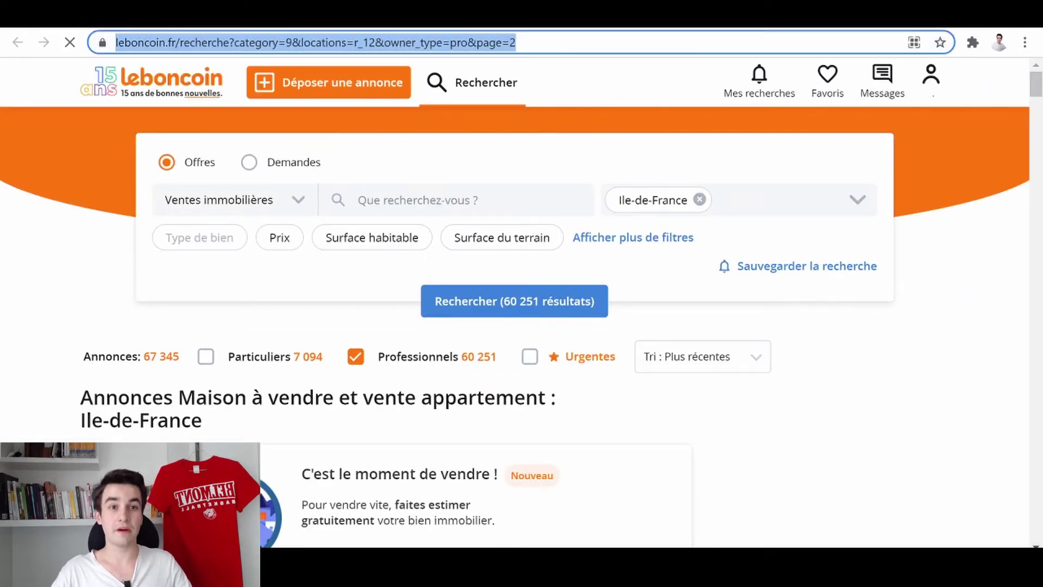
{"action": "key", "text": "ctrl+w"}
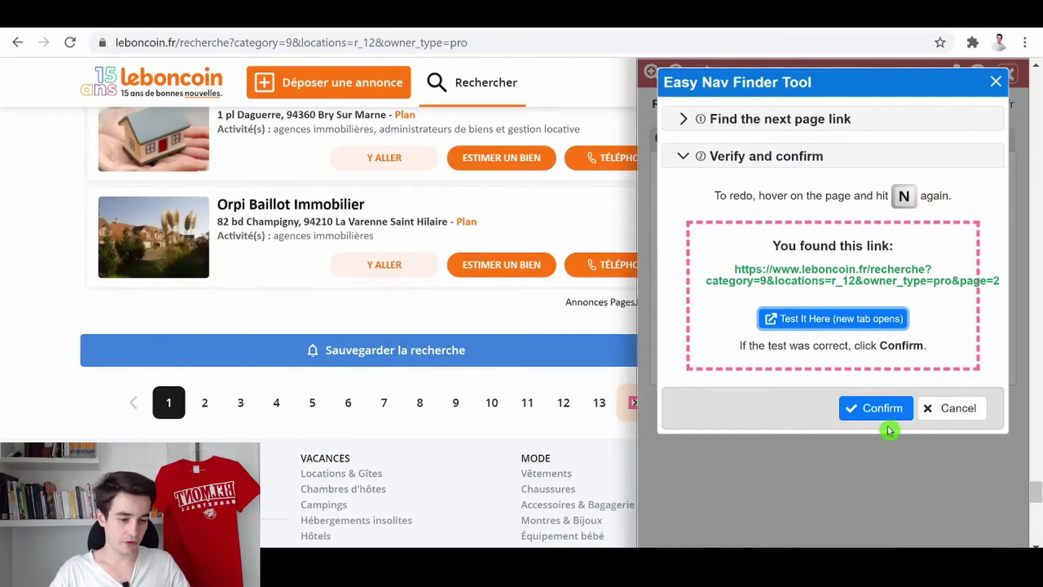
{"action": "left_click", "coordinate": [882, 402]}
Step: Name the recipe Leboncoin URL and run it on the current page in Data Miner
{"action": "left_click", "coordinate": [977, 139]}
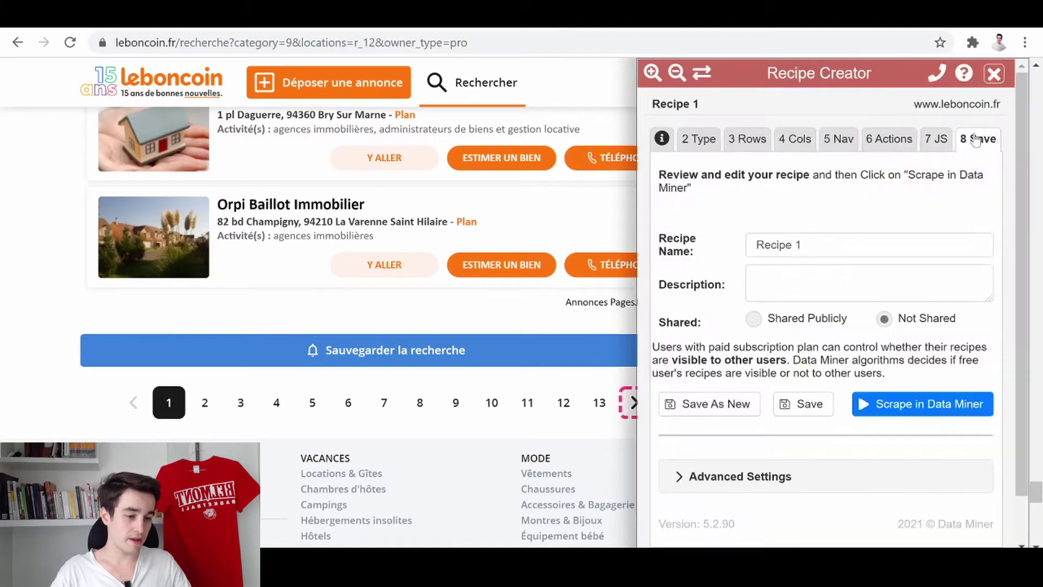
{"action": "left_click_drag", "start_coordinate": [838, 223], "coordinate": [558, 233]}
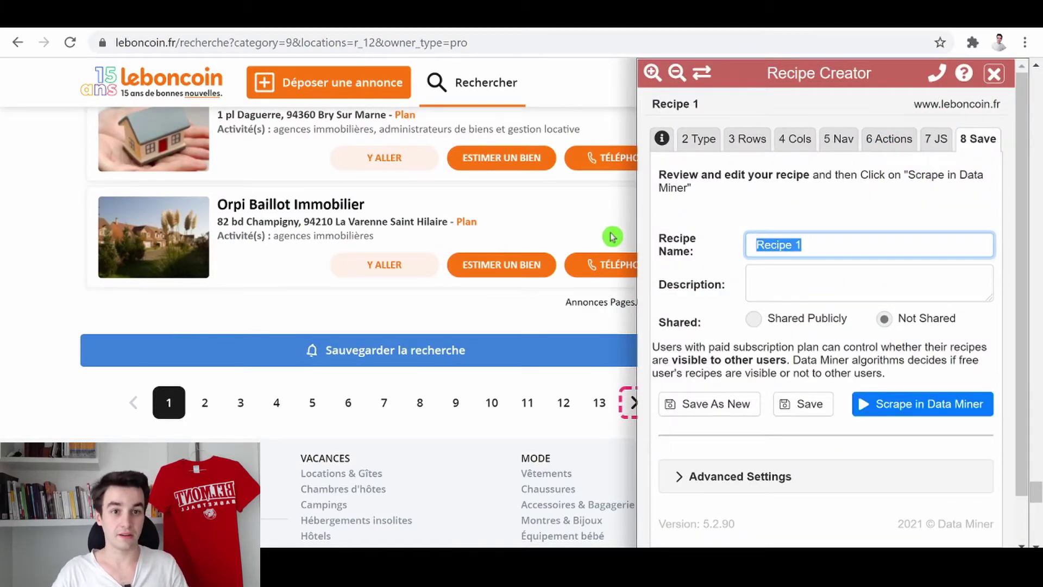
{"action": "type", "text": "Leboncoin URL"}
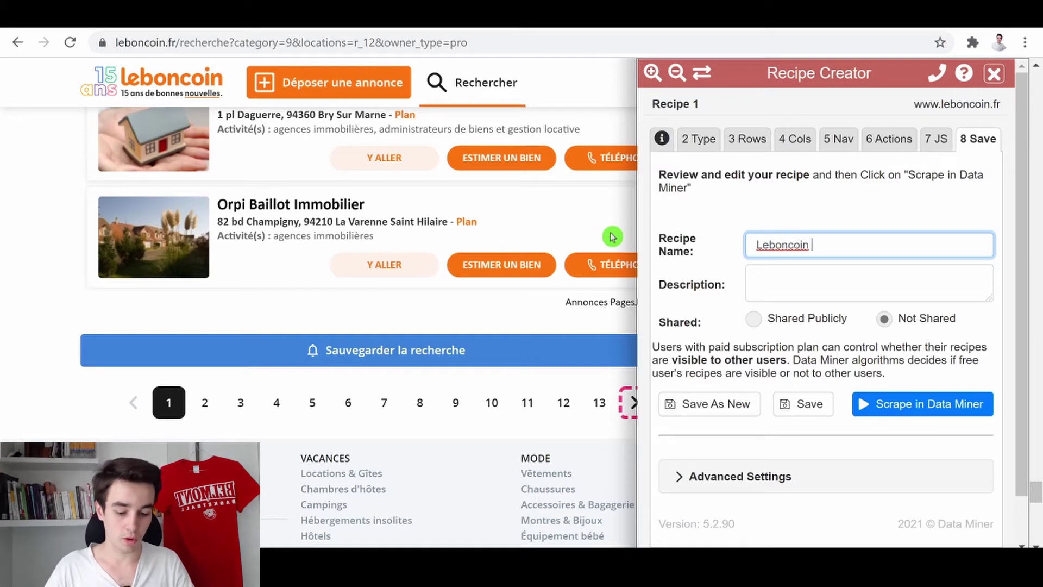
{"action": "left_click", "coordinate": [931, 402]}
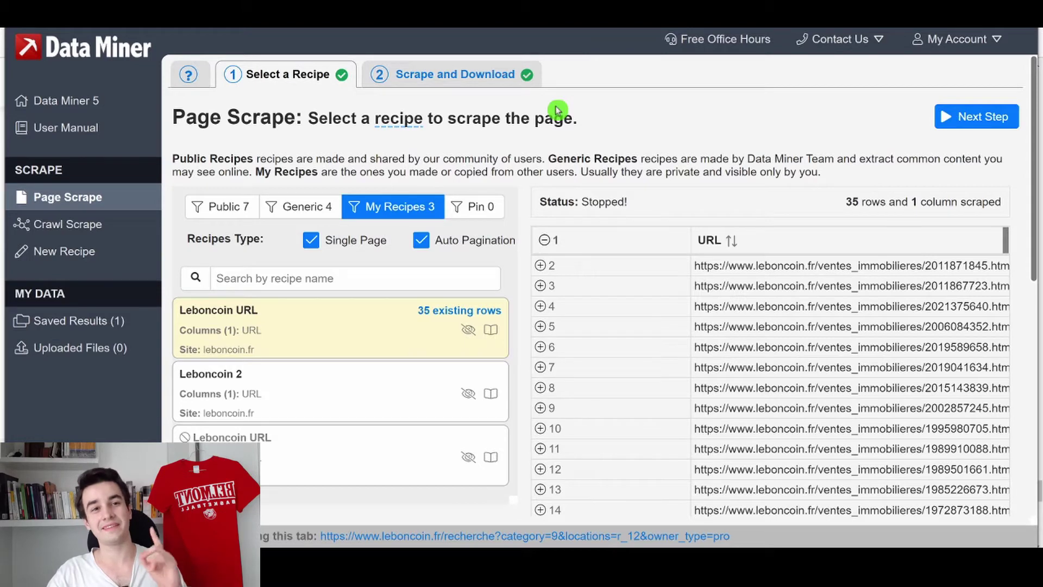
Step: Set Next Page Pagination to scrape 12 pages
{"action": "left_click", "coordinate": [418, 82]}
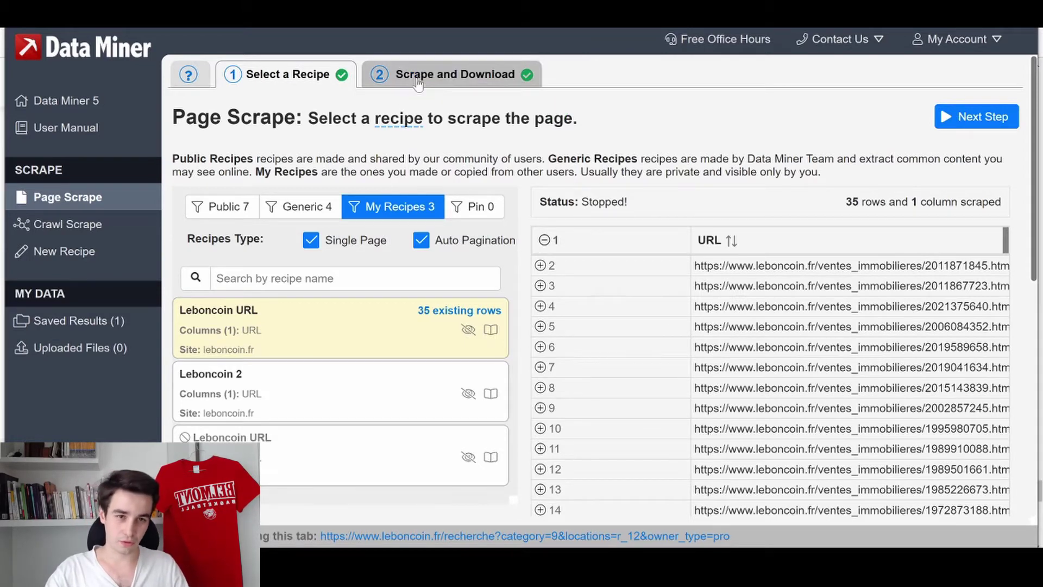
{"action": "left_click", "coordinate": [270, 212]}
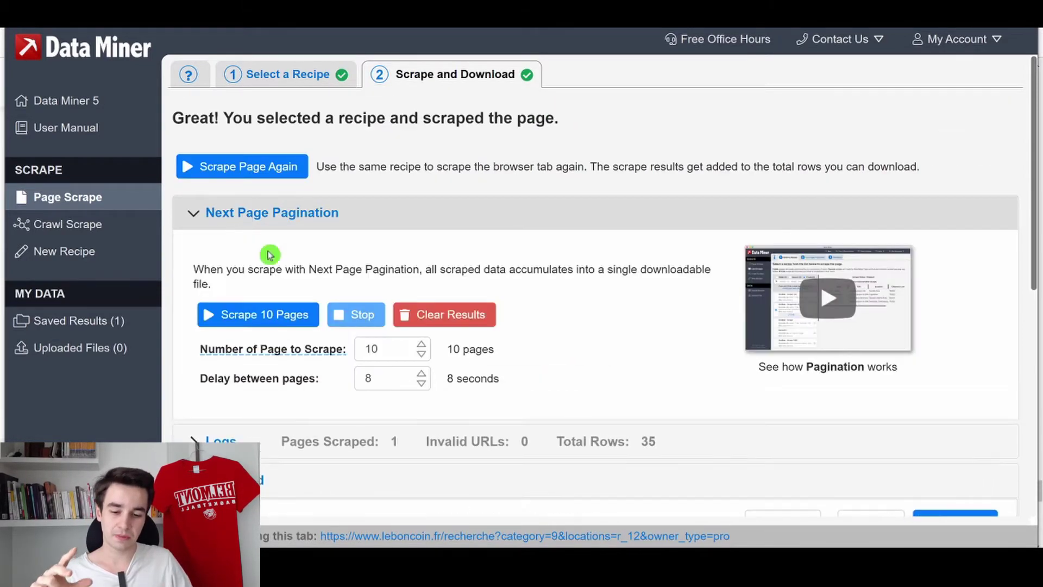
{"action": "left_click", "coordinate": [420, 345]}
{"action": "left_click", "coordinate": [420, 345]}
{"action": "left_click", "coordinate": [420, 344]}
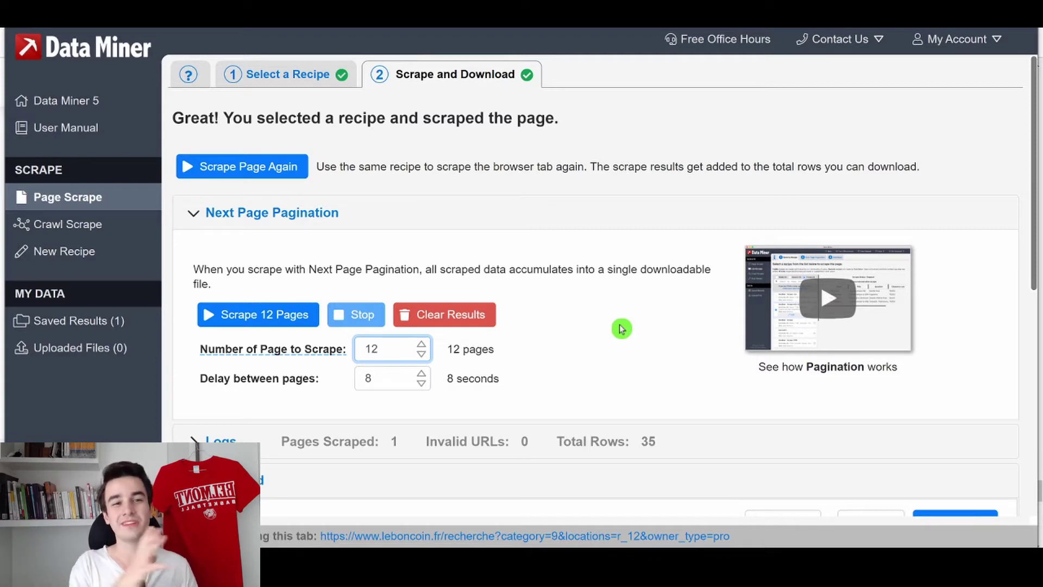
Step: Set the delay between pages to 12 seconds and start the paginated scrape
{"action": "left_click", "coordinate": [421, 374]}
{"action": "left_click", "coordinate": [422, 373]}
{"action": "left_click", "coordinate": [422, 373]}
{"action": "left_click", "coordinate": [422, 373]}
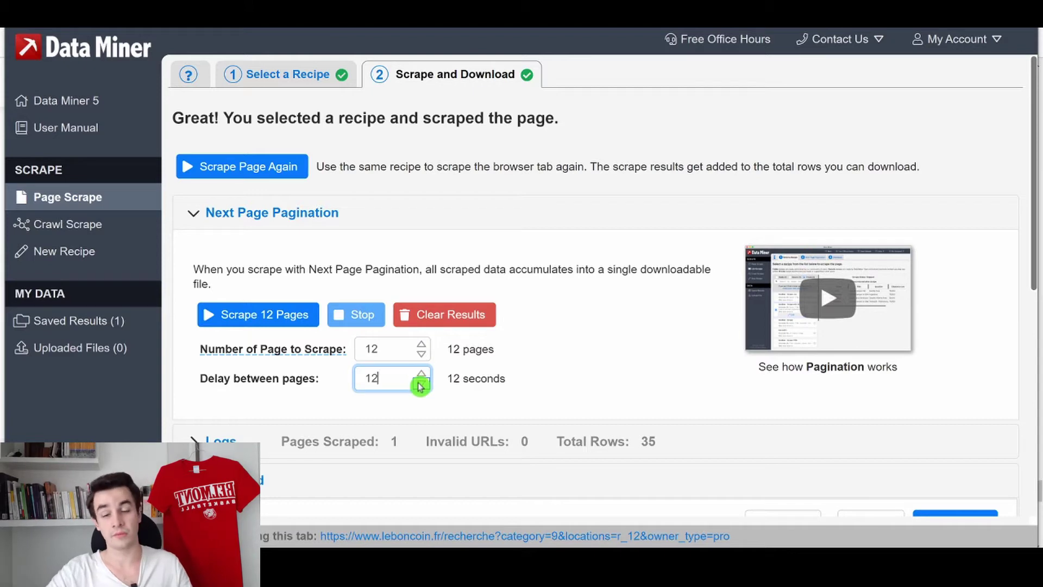
{"action": "scroll", "coordinate": [243, 235], "scroll_direction": "down", "scroll_amount": 2}
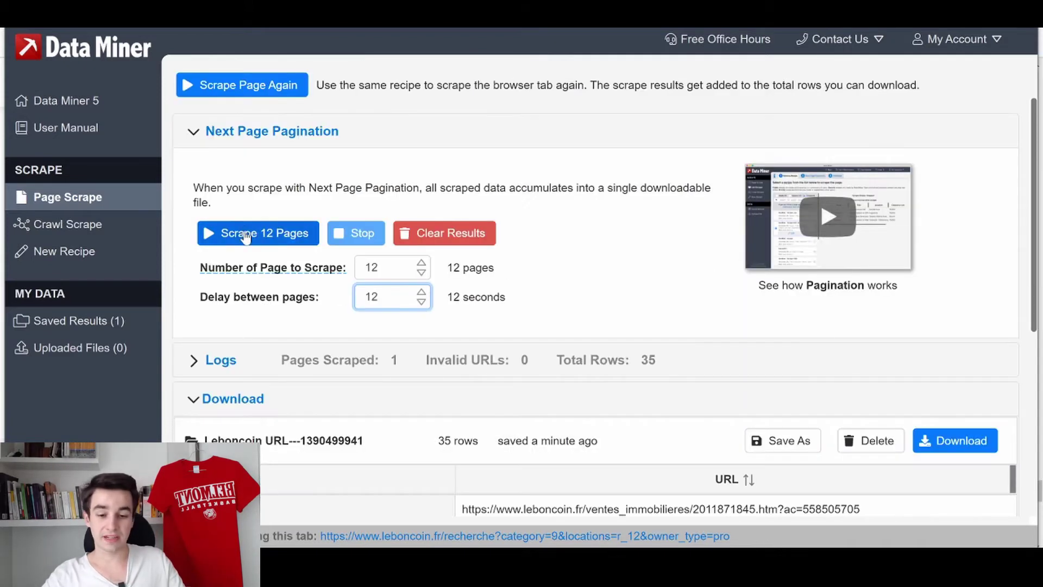
{"action": "left_click", "coordinate": [246, 234]}
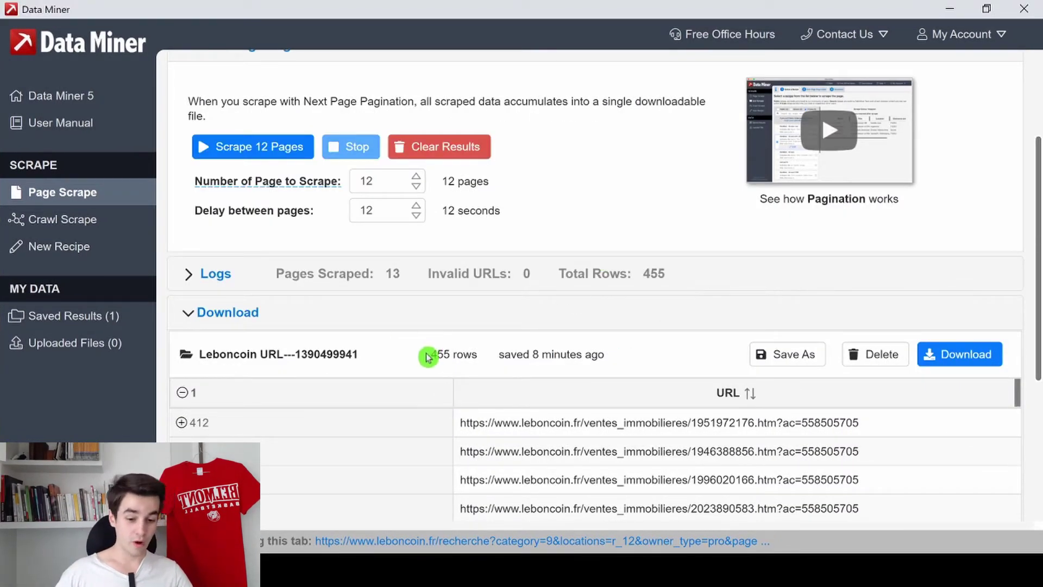
Step: Download the scraped URLs as an Excel file and enable editing in the opened workbook
{"action": "left_click_drag", "start_coordinate": [428, 357], "coordinate": [489, 360]}
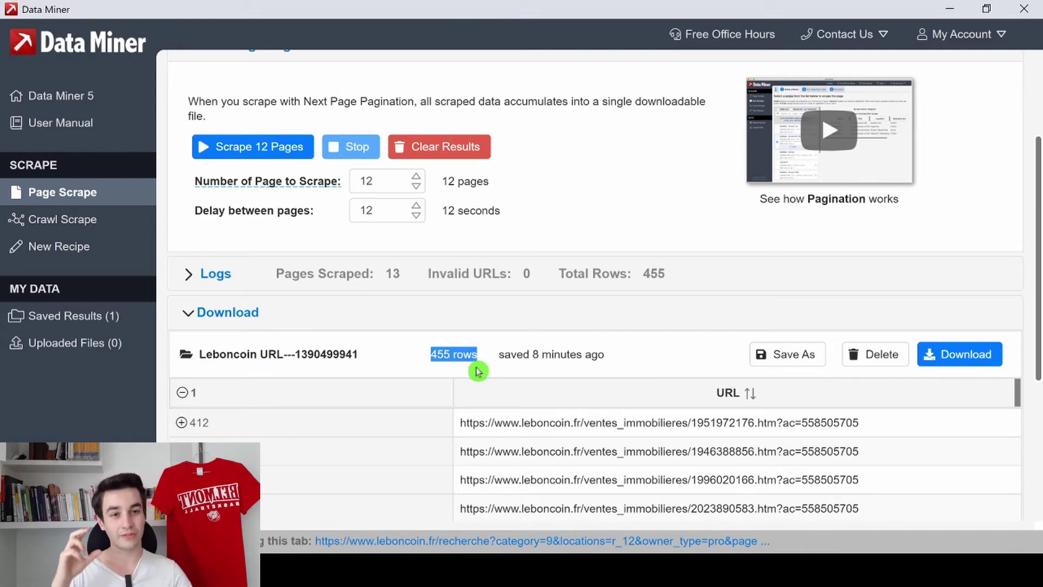
{"action": "scroll", "coordinate": [483, 364], "scroll_direction": "down", "scroll_amount": 5}
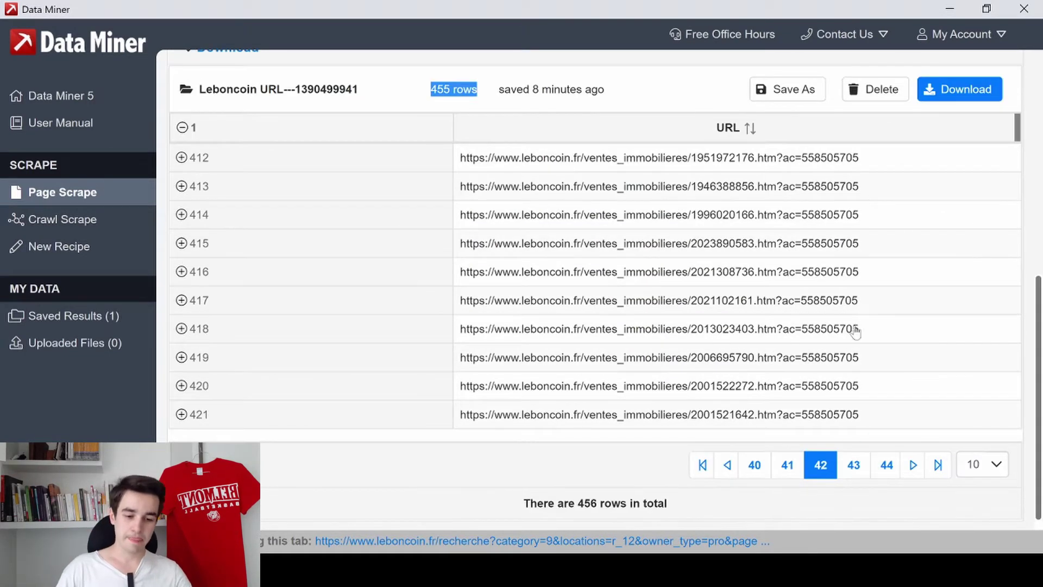
{"action": "scroll", "coordinate": [855, 332], "scroll_direction": "up", "scroll_amount": 3}
{"action": "left_click", "coordinate": [960, 264]}
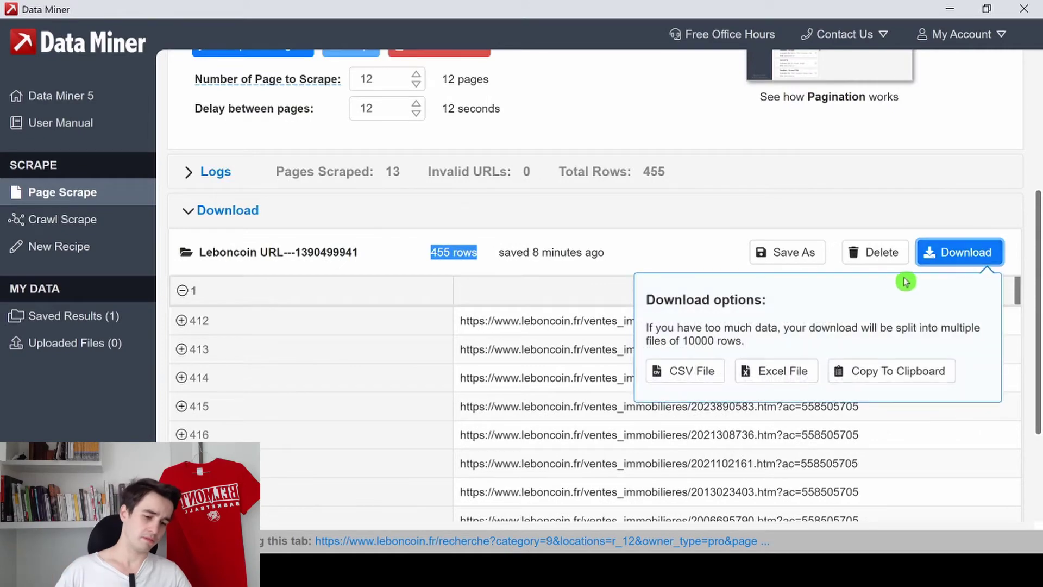
{"action": "left_click", "coordinate": [776, 374]}
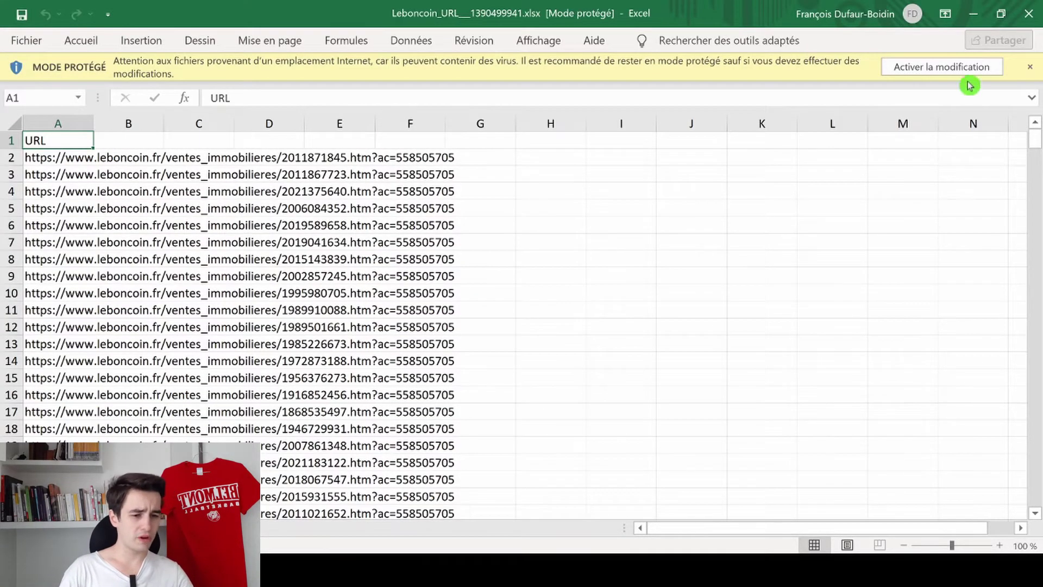
{"action": "left_click", "coordinate": [959, 66]}
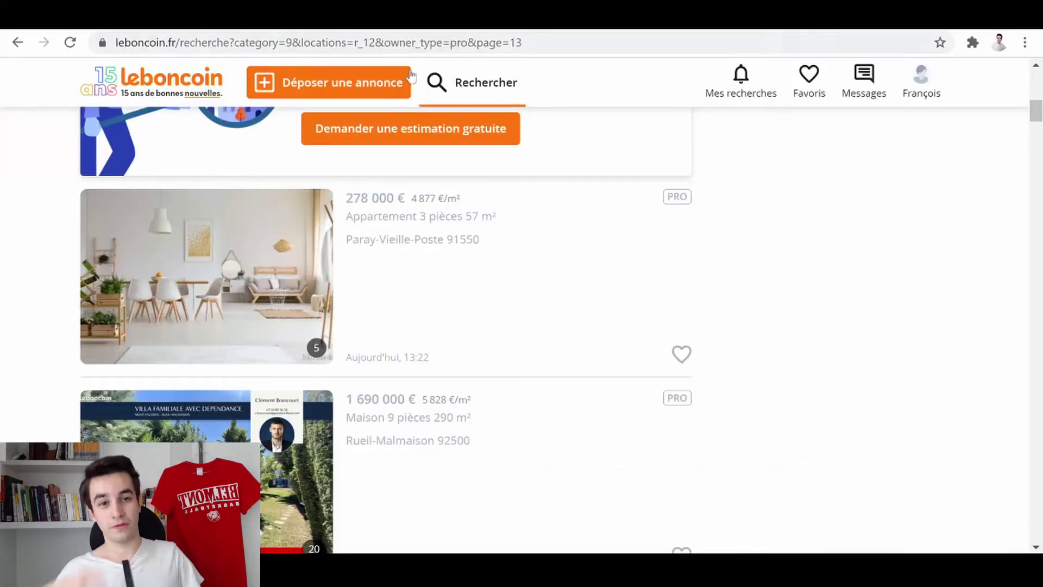
Step: From the leboncoin results in the browser, open the 278 000 € Paray-Vieille-Poste listing in a new tab and reveal the seller's phone number
{"action": "right_click", "coordinate": [367, 197]}
{"action": "left_click", "coordinate": [410, 212]}
{"action": "key", "text": "ctrl+Tab"}
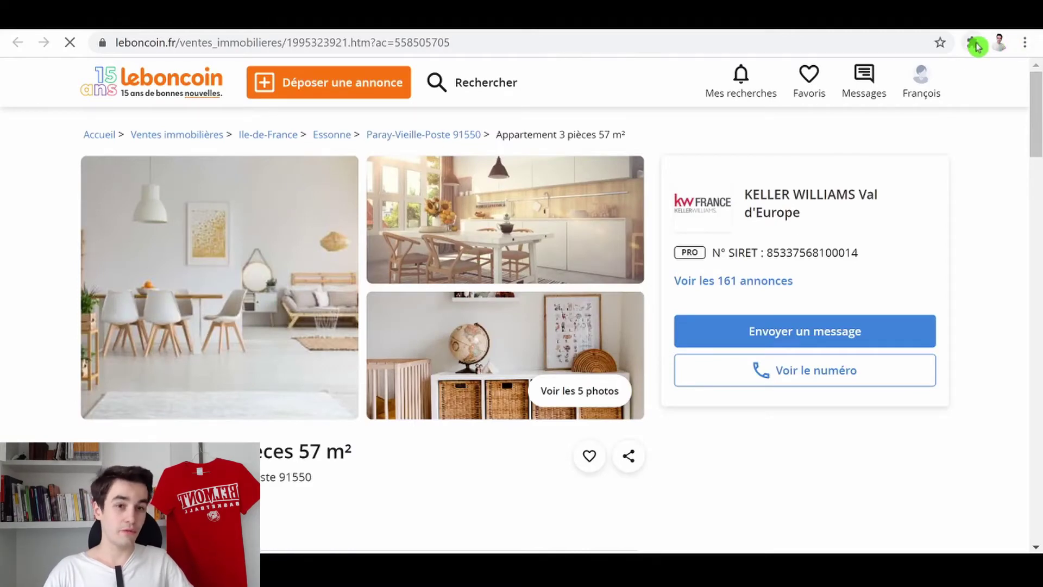
{"action": "left_click", "coordinate": [779, 371]}
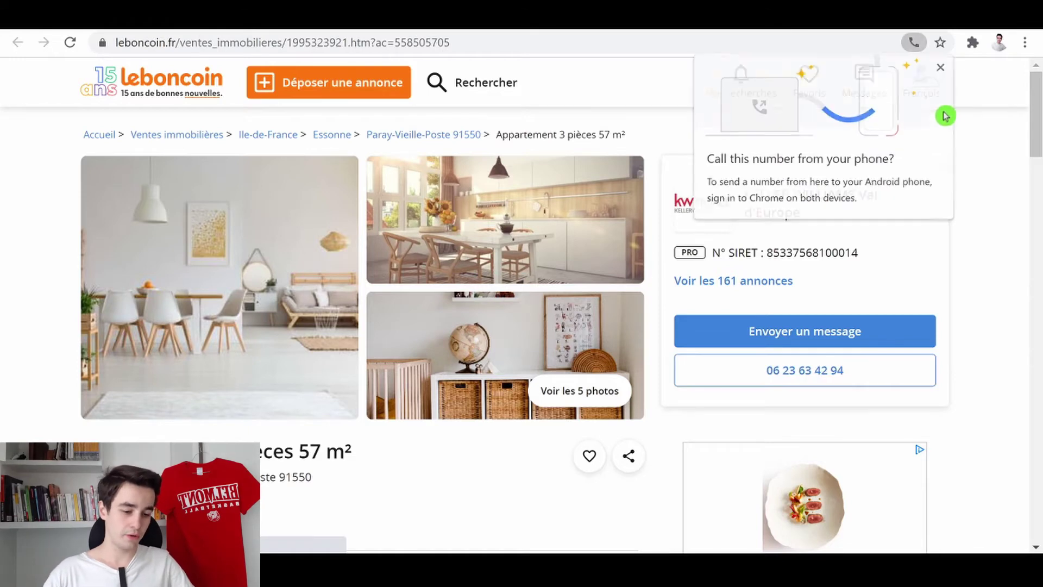
{"action": "left_click", "coordinate": [941, 73]}
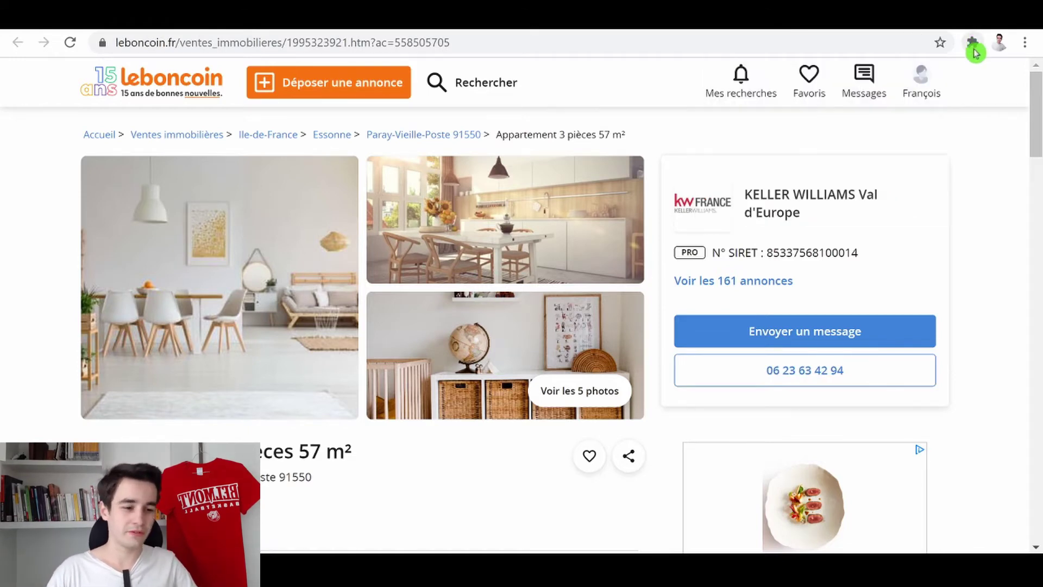
Step: Start a new Data Miner recipe for the listing page and set its type to Details / Profile Page: one row
{"action": "left_click", "coordinate": [973, 42]}
{"action": "left_click", "coordinate": [863, 160]}
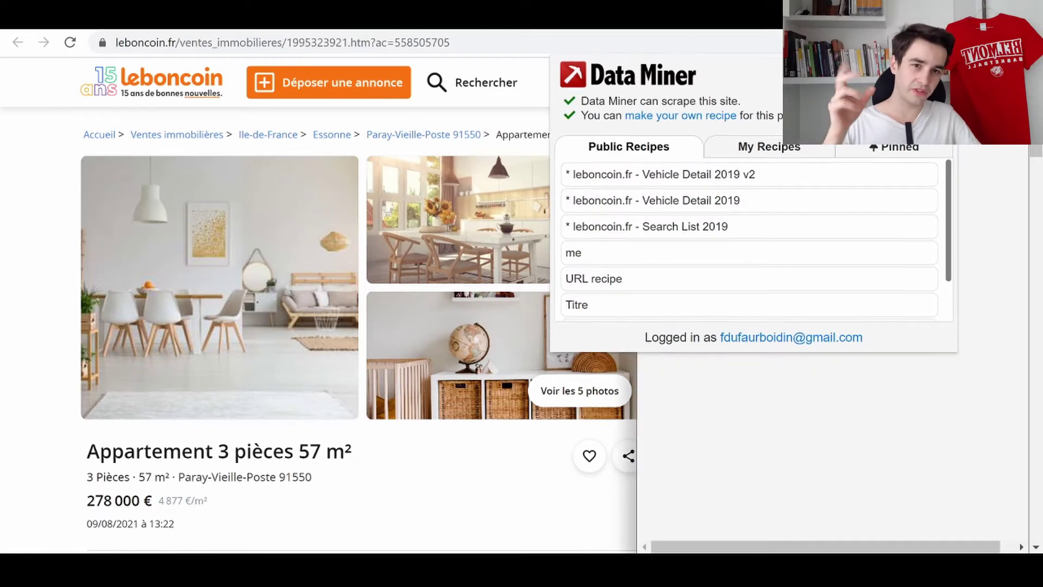
{"action": "left_click", "coordinate": [701, 72]}
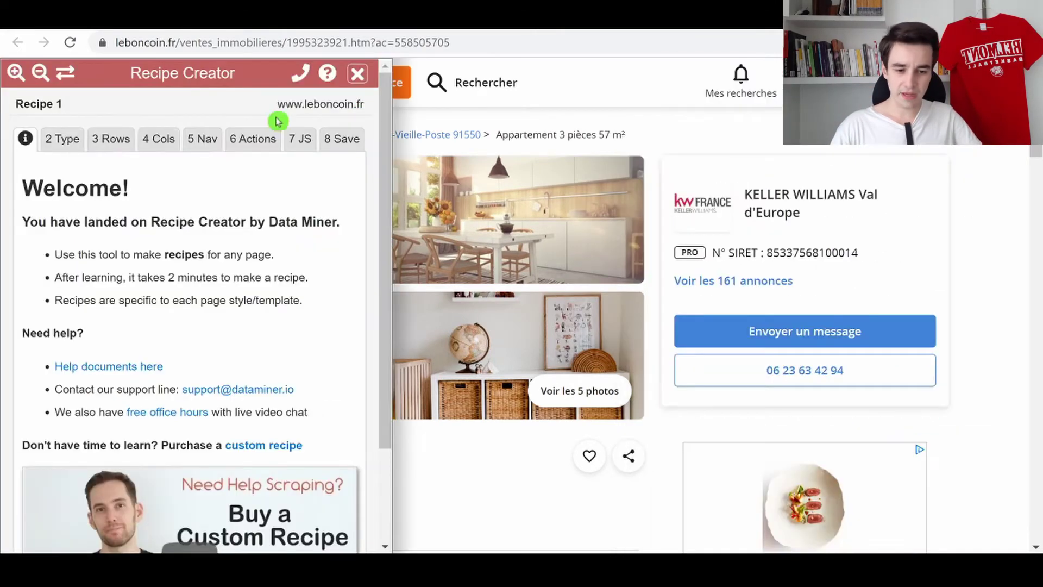
{"action": "left_click", "coordinate": [61, 139]}
{"action": "scroll", "coordinate": [196, 304], "scroll_direction": "down", "scroll_amount": 3}
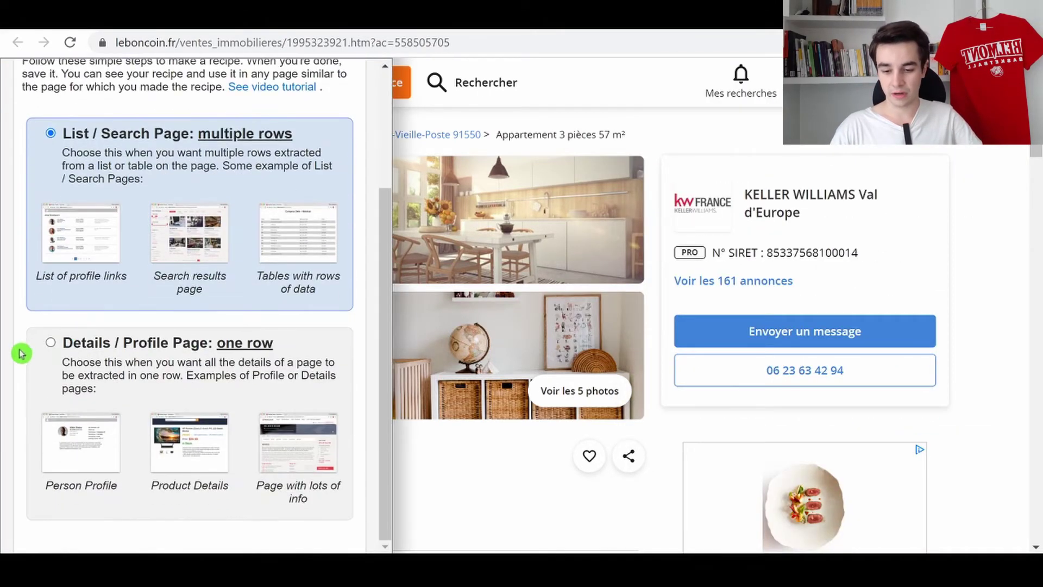
{"action": "left_click", "coordinate": [50, 346]}
{"action": "scroll", "coordinate": [109, 244], "scroll_direction": "up", "scroll_amount": 3}
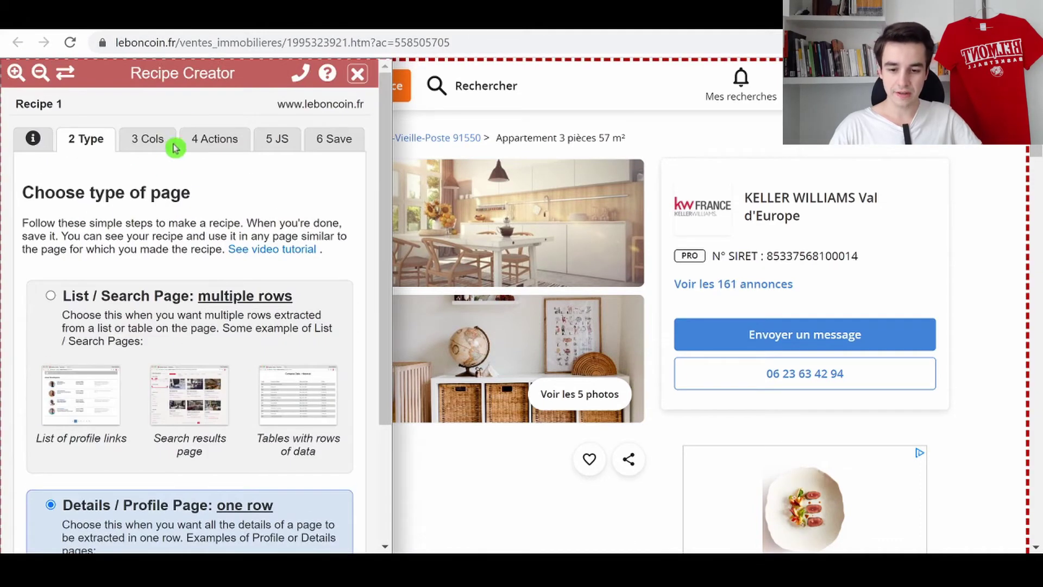
Step: Copy the phone-number button's CSS selector from the other window and paste it as the selector of the Pre Scrape - Click on Element action
{"action": "left_click", "coordinate": [205, 141]}
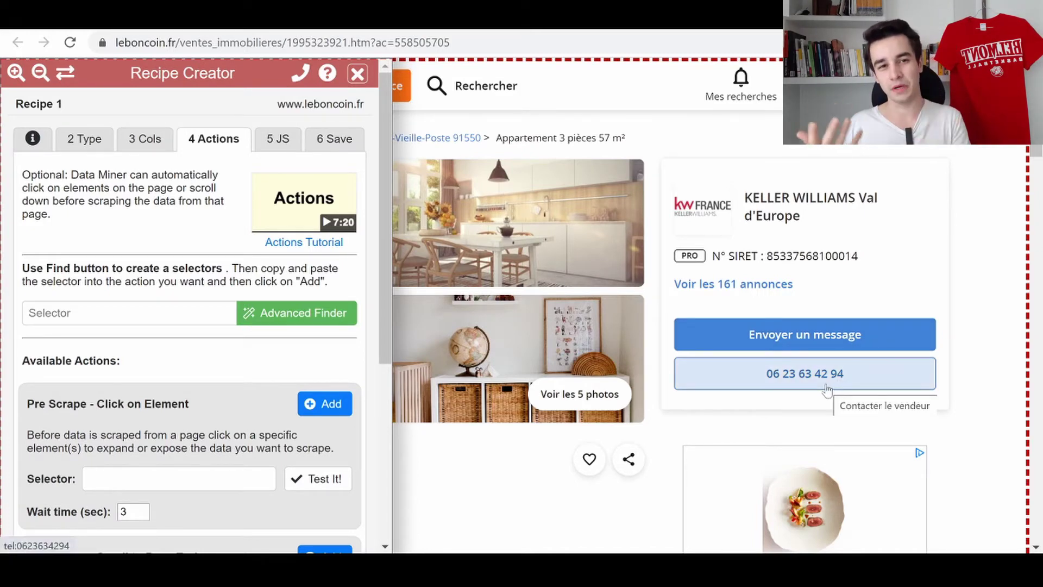
{"action": "scroll", "coordinate": [109, 380], "scroll_direction": "down", "scroll_amount": 1}
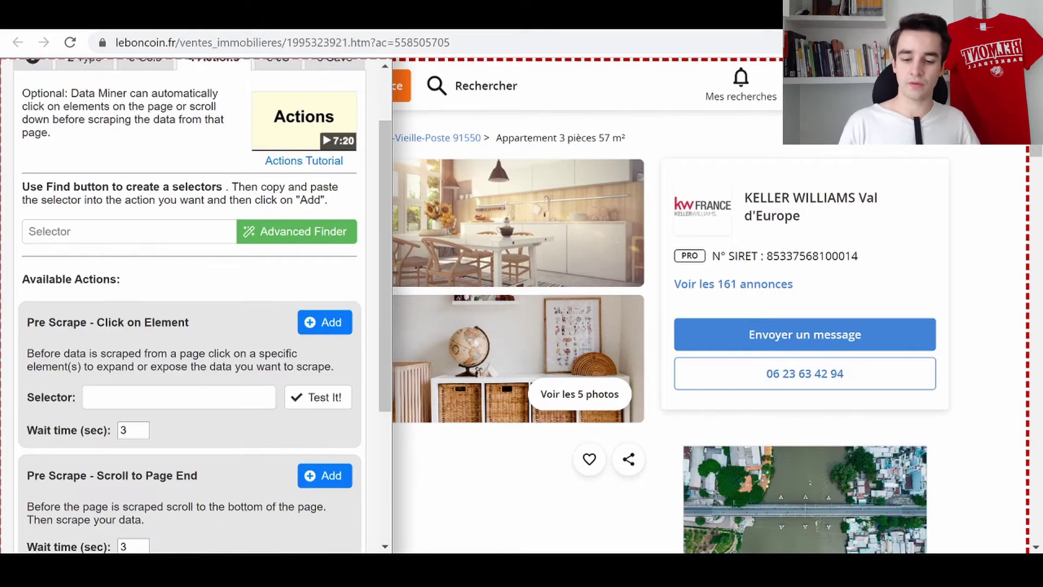
{"action": "left_click", "coordinate": [108, 397]}
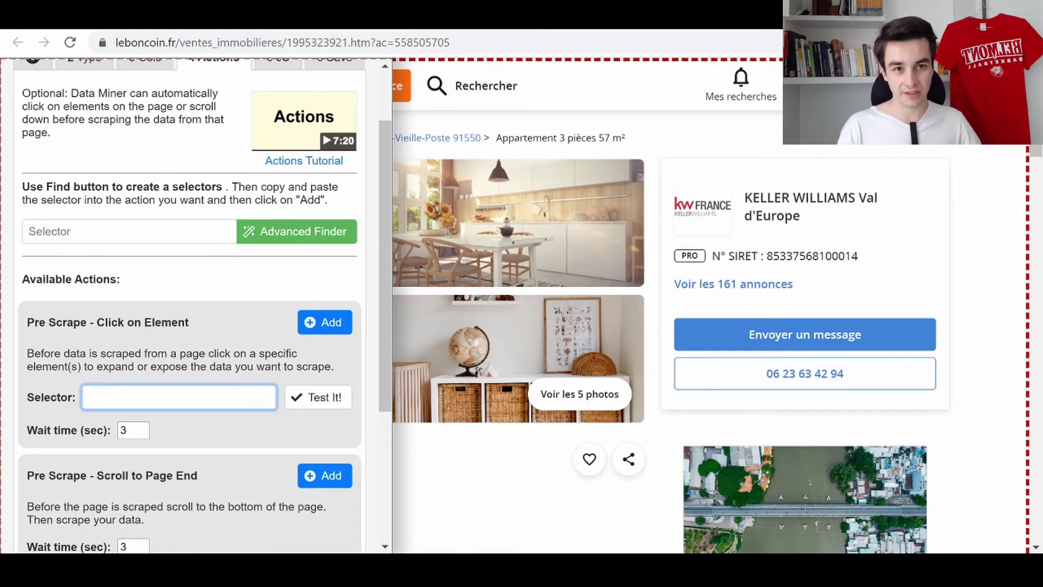
{"action": "left_click", "coordinate": [454, 525]}
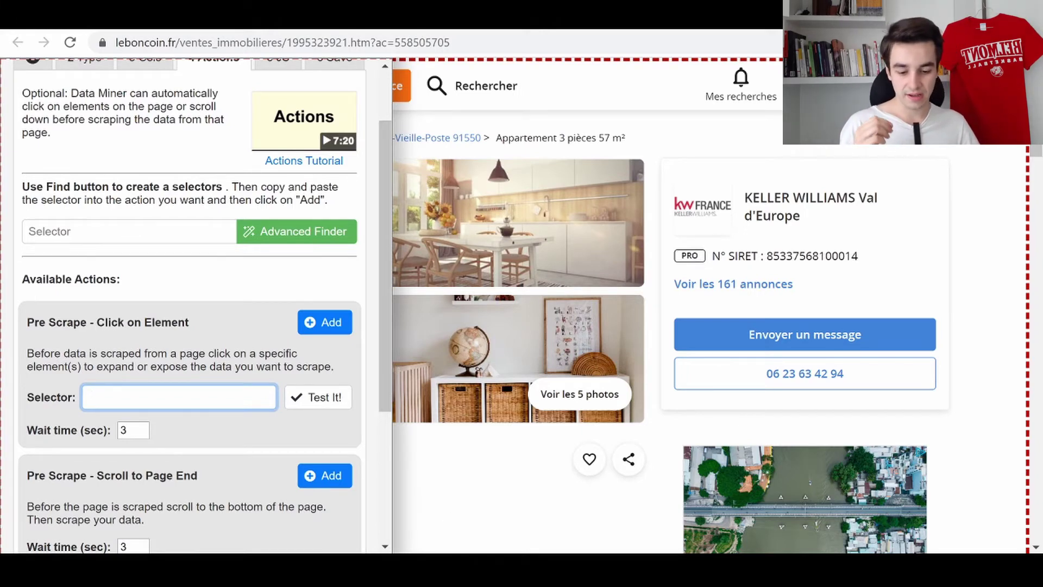
{"action": "key", "text": "alt+Tab"}
{"action": "left_click", "coordinate": [516, 308]}
{"action": "left_click_drag", "start_coordinate": [516, 308], "coordinate": [1030, 303]}
{"action": "key", "text": "ctrl+c"}
{"action": "left_click", "coordinate": [221, 275]}
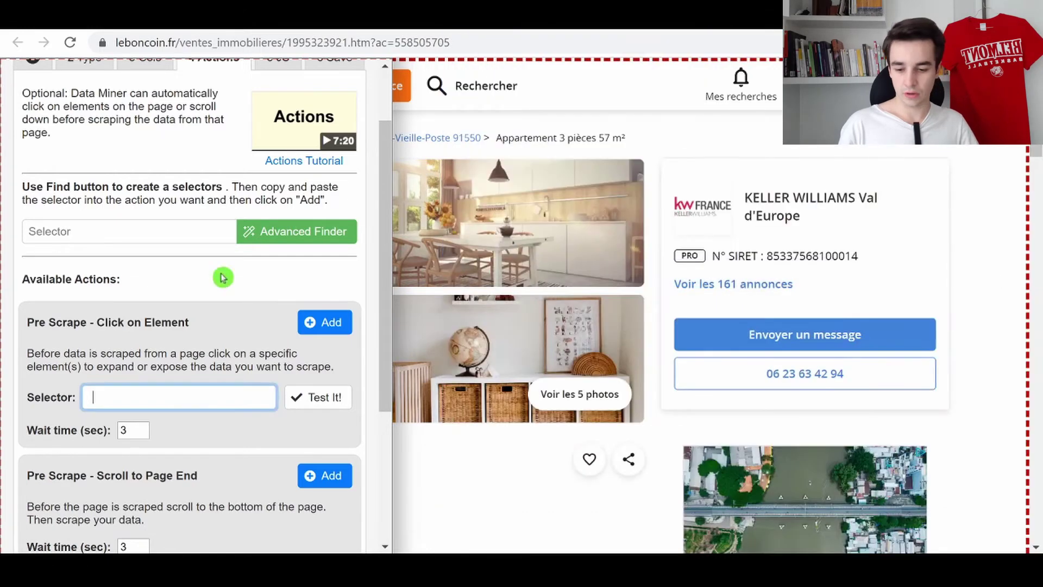
{"action": "key", "text": "ctrl+v"}
Step: Set the pre-scrape click action's wait time to 5 seconds and add the action to the recipe
{"action": "double_click", "coordinate": [133, 430]}
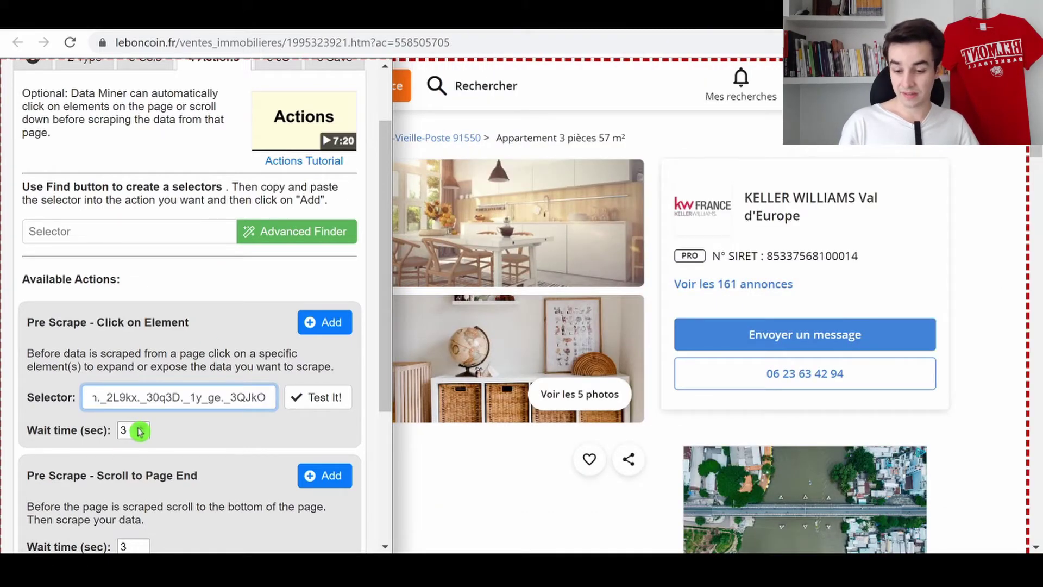
{"action": "type", "text": "5"}
{"action": "left_click", "coordinate": [311, 324]}
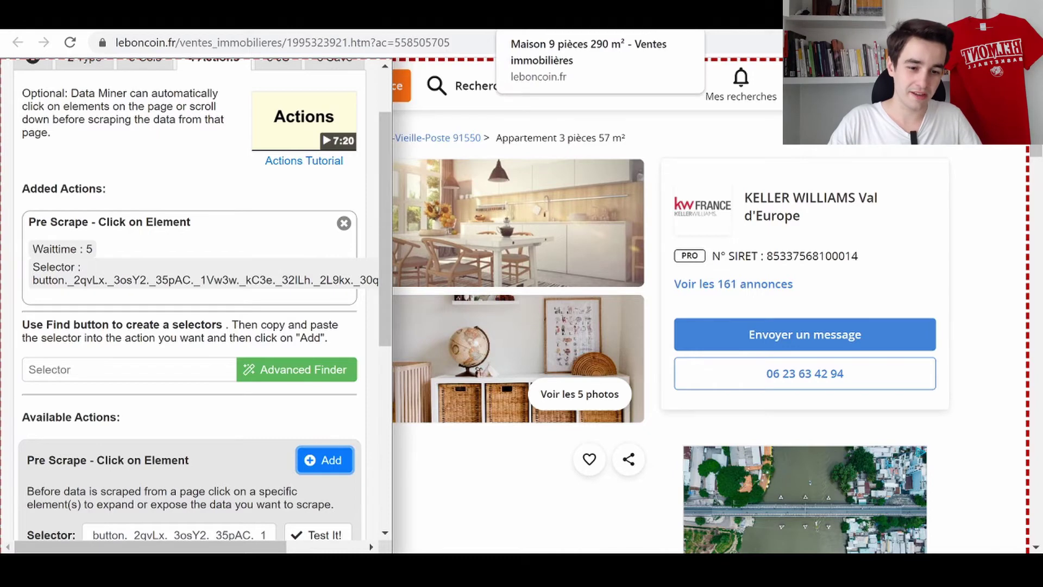
Step: On the Maison 9 pièces 290 m² listing, inspect the "Voir le numéro" button's HTML element to examine its class selector
{"action": "left_click", "coordinate": [560, 16]}
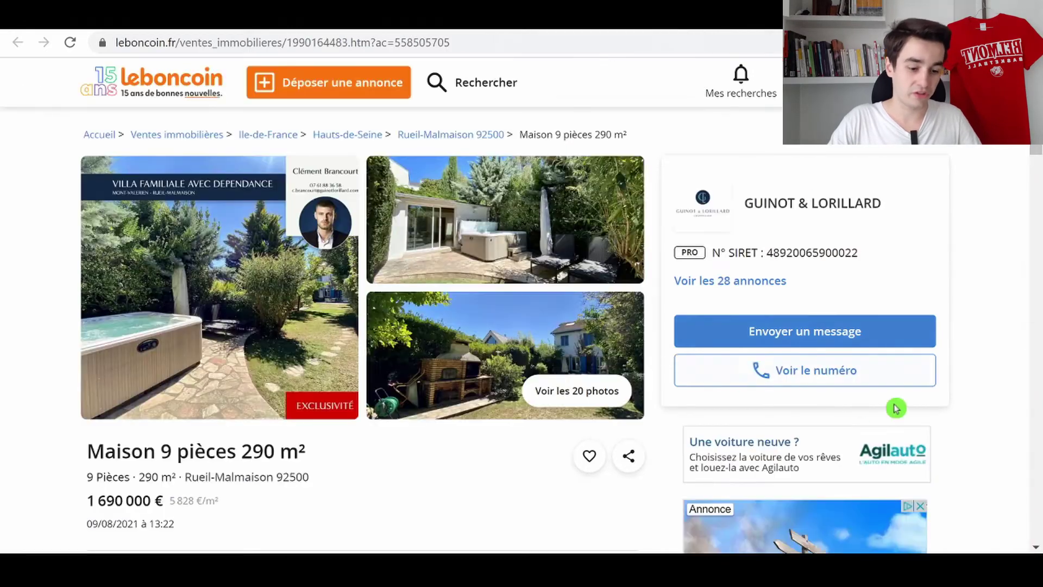
{"action": "right_click", "coordinate": [996, 233]}
{"action": "left_click", "coordinate": [878, 475]}
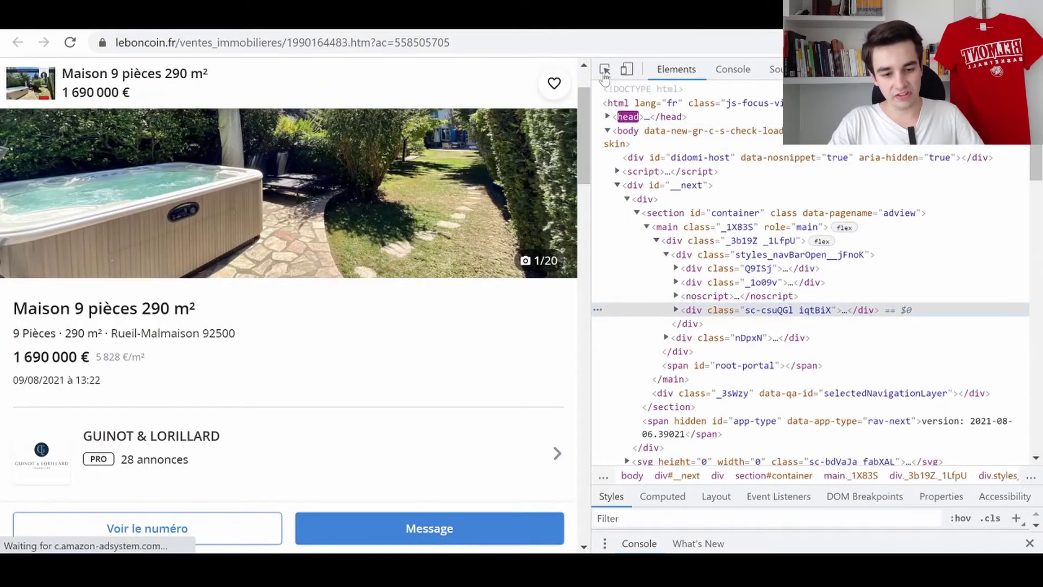
{"action": "left_click", "coordinate": [605, 70]}
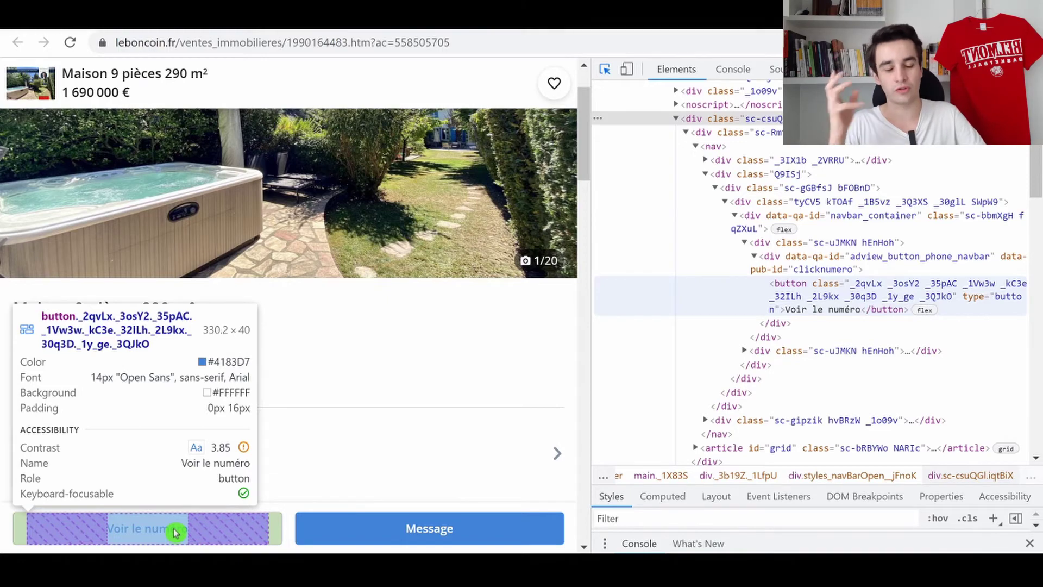
{"action": "left_click", "coordinate": [175, 532]}
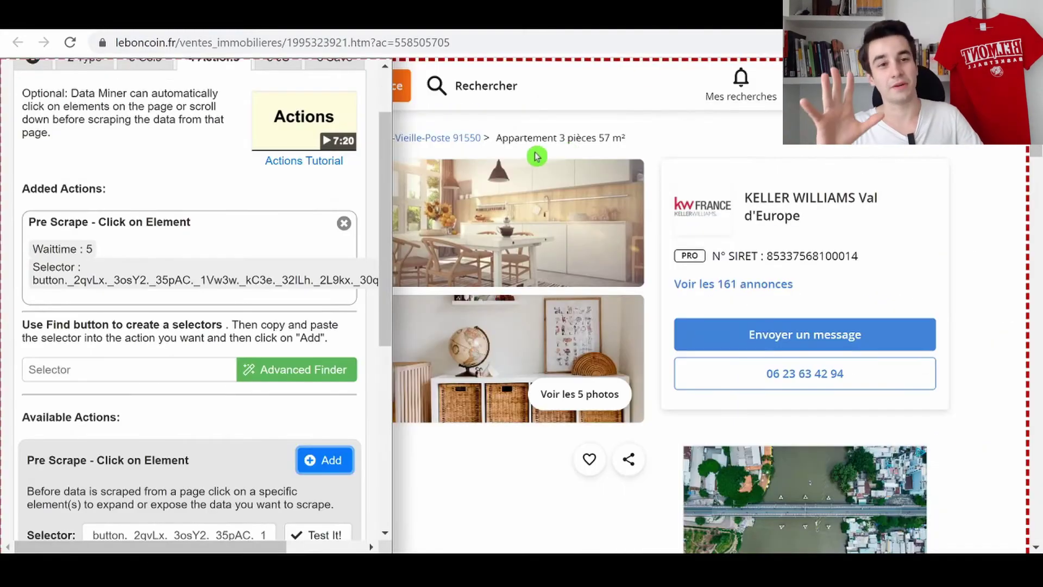
Step: Name the recipe's first column Nom and map it to the text of the listing title
{"action": "scroll", "coordinate": [97, 296], "scroll_direction": "up", "scroll_amount": 2}
{"action": "scroll", "coordinate": [97, 296], "scroll_direction": "up", "scroll_amount": 1}
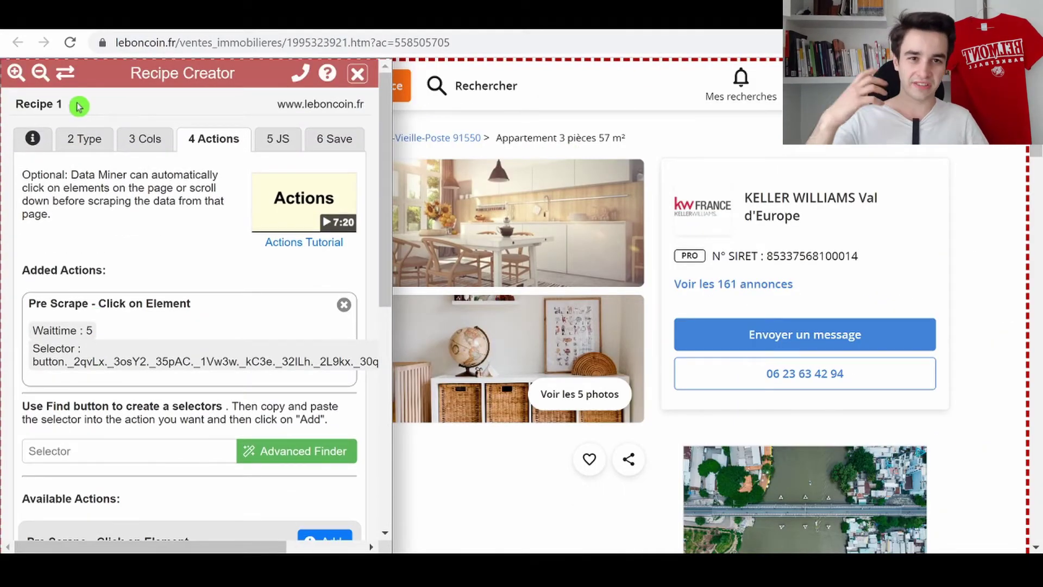
{"action": "left_click", "coordinate": [144, 141]}
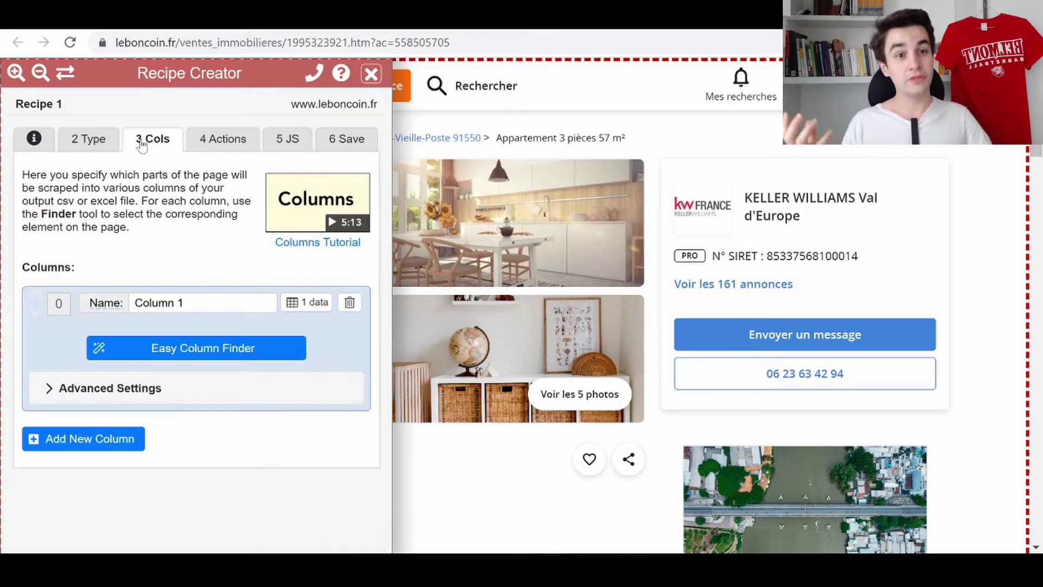
{"action": "left_click", "coordinate": [65, 74]}
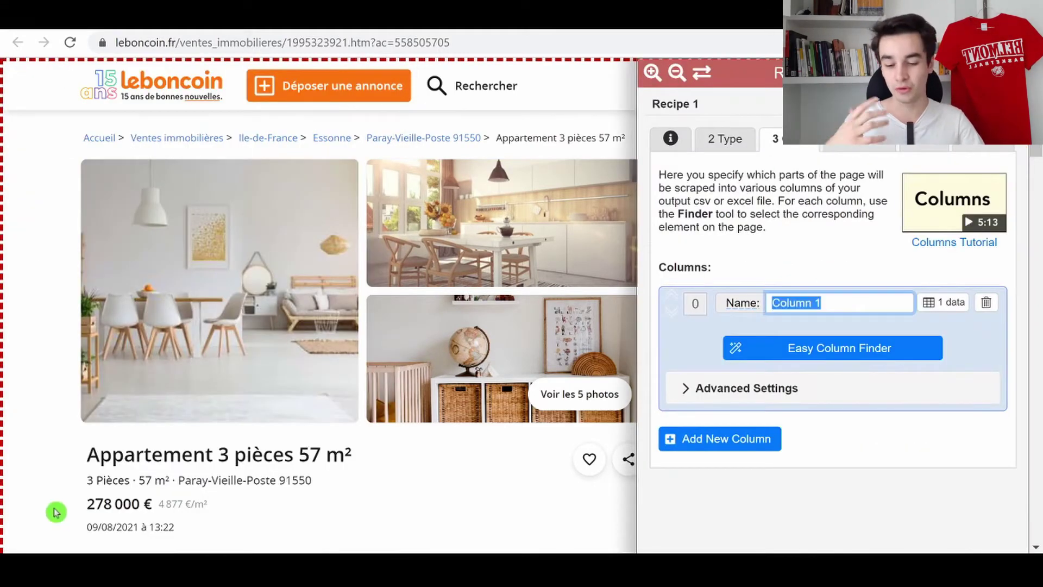
{"action": "type", "text": "Nom"}
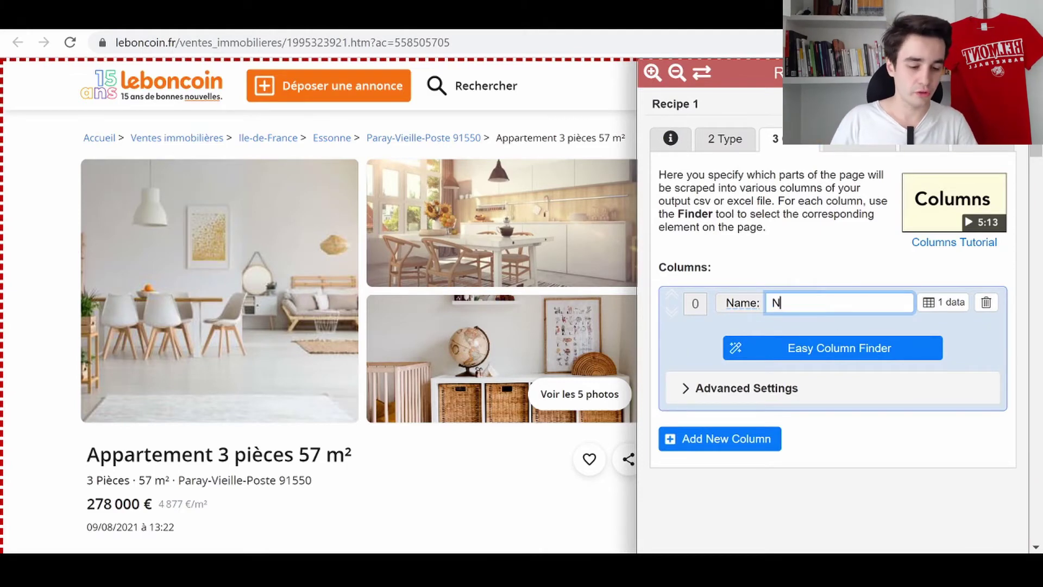
{"action": "left_click", "coordinate": [856, 349]}
{"action": "left_click", "coordinate": [678, 243]}
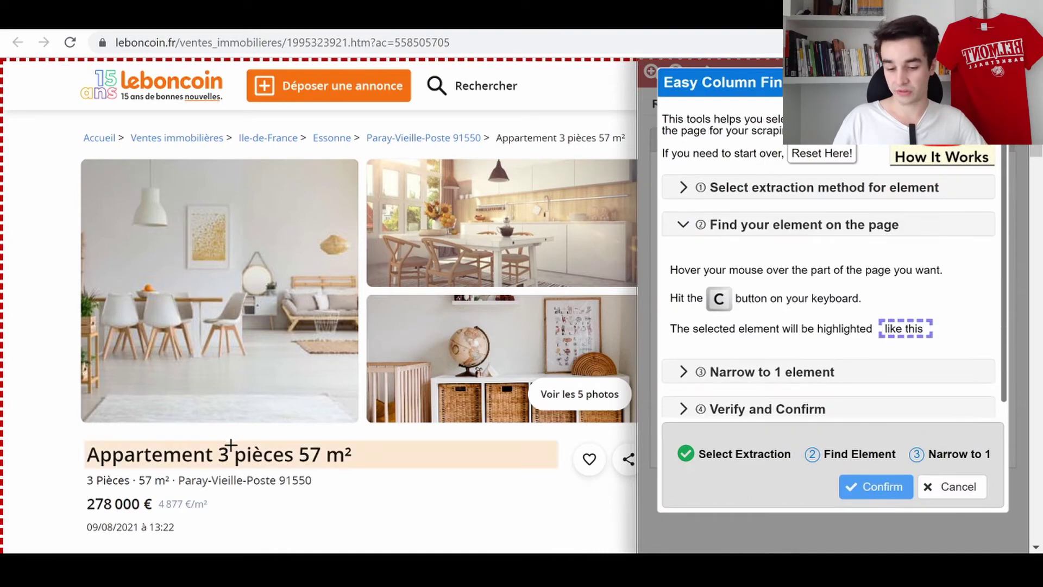
{"action": "key", "text": "c"}
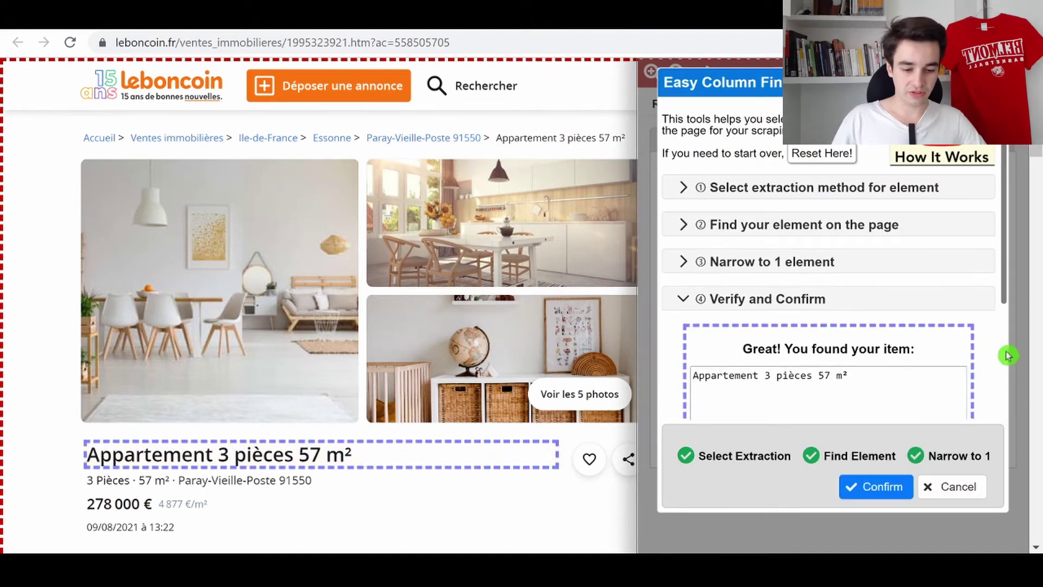
{"action": "left_click", "coordinate": [884, 460]}
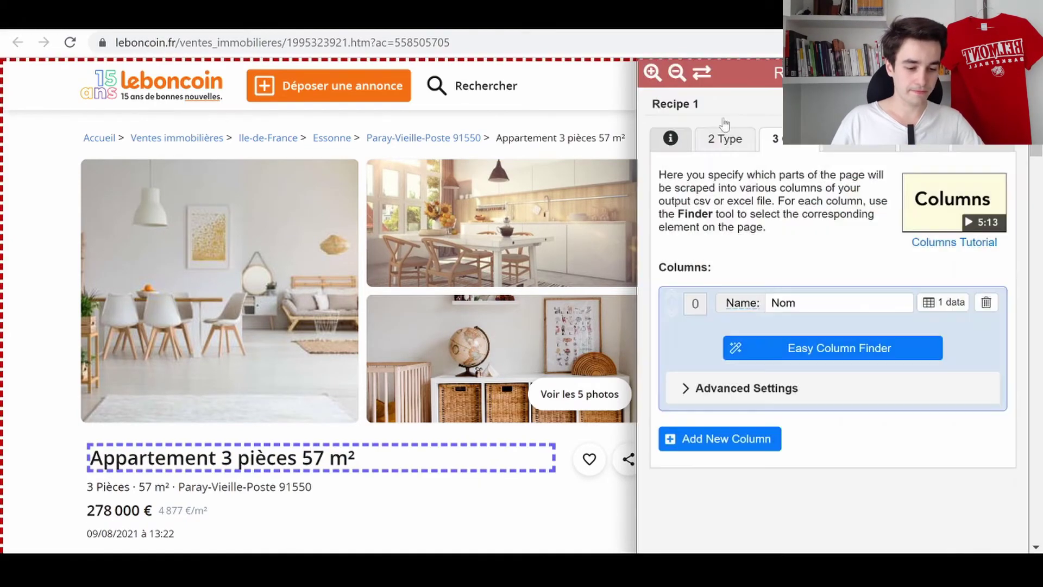
Step: Add a second column named Tel and map it to the text of the seller's revealed phone number
{"action": "left_click", "coordinate": [702, 73]}
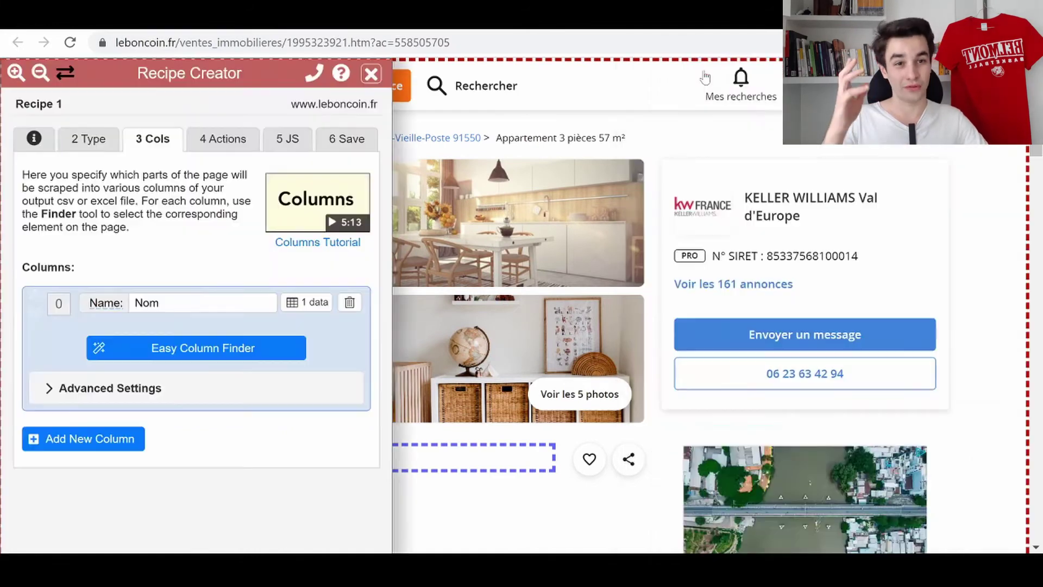
{"action": "left_click", "coordinate": [90, 440]}
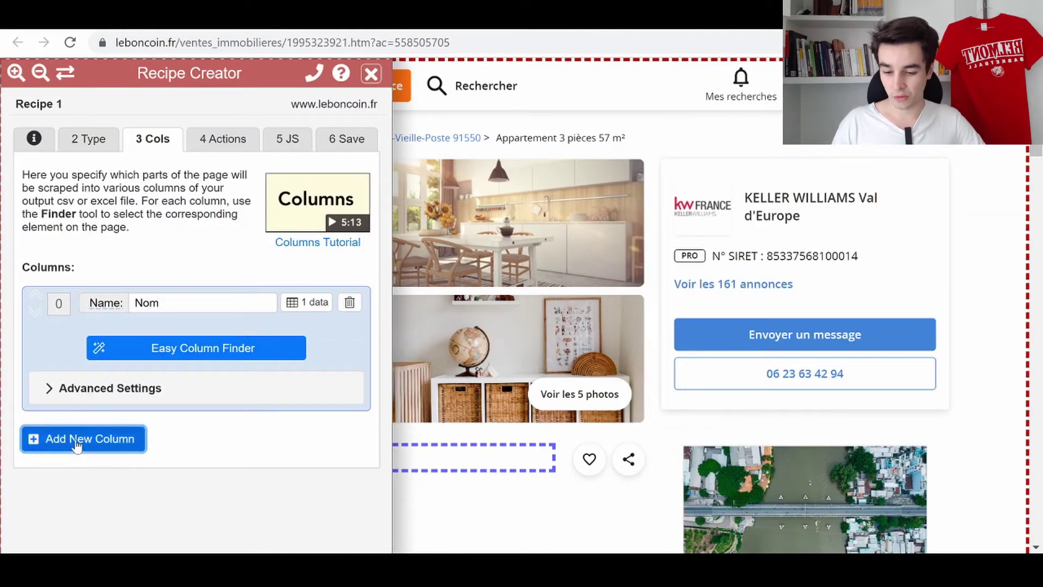
{"action": "type", "text": "Tel"}
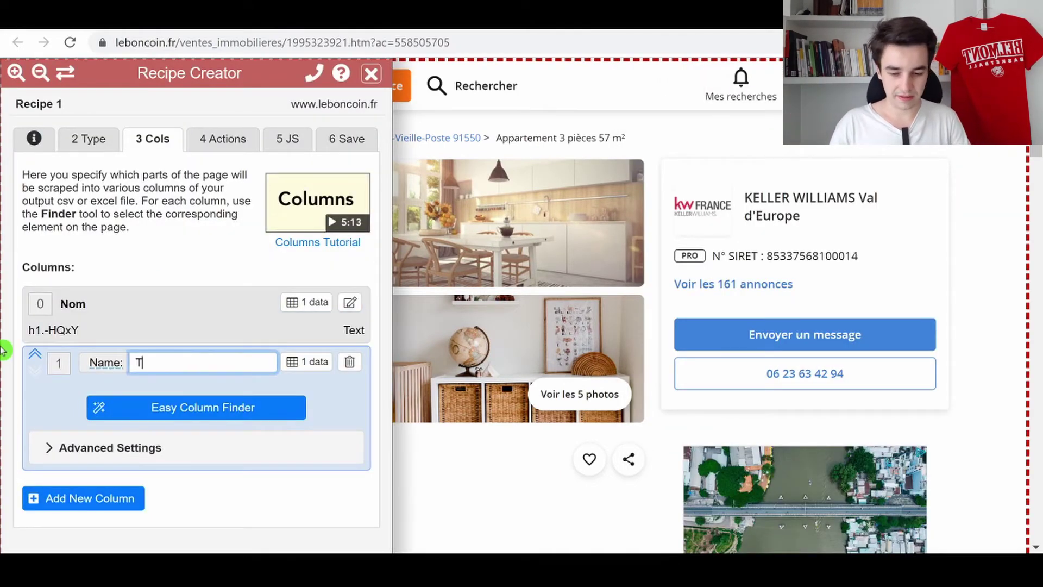
{"action": "left_click", "coordinate": [257, 408]}
{"action": "left_click", "coordinate": [48, 240]}
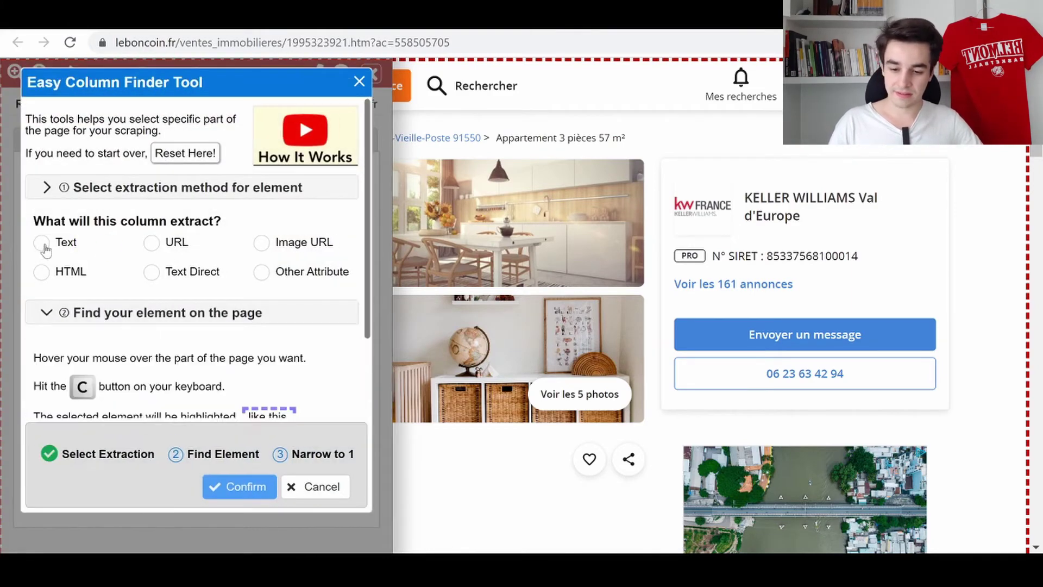
{"action": "key", "text": "c"}
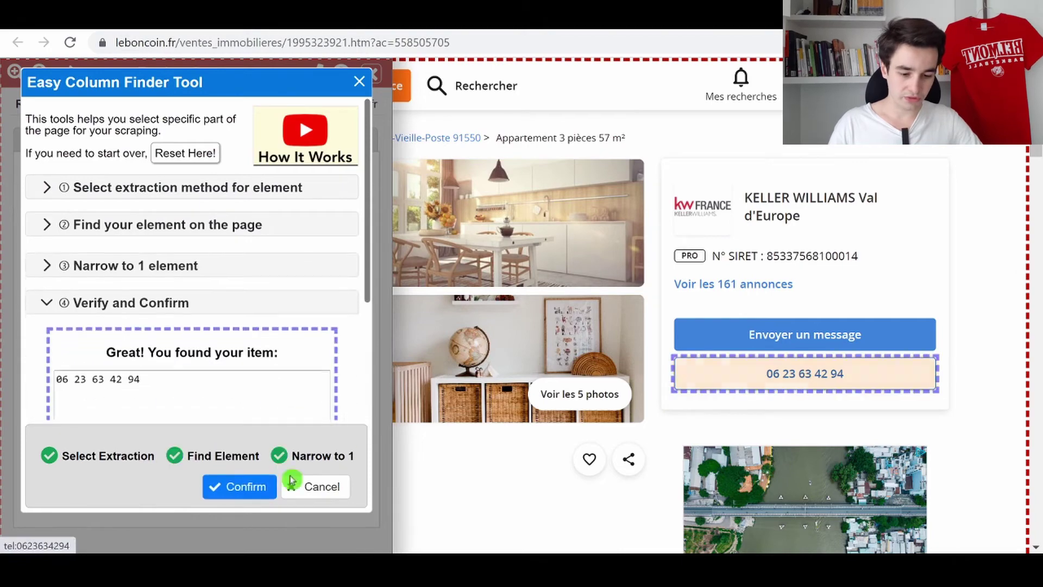
{"action": "left_click", "coordinate": [239, 483]}
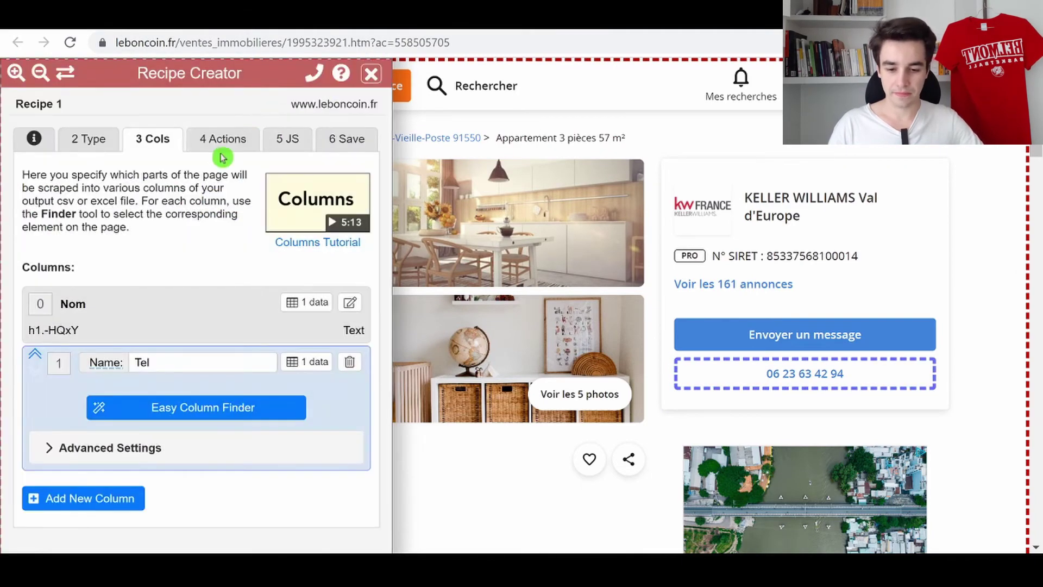
Step: Name the recipe "Leboncoin annonce" and save it
{"action": "left_click", "coordinate": [345, 139]}
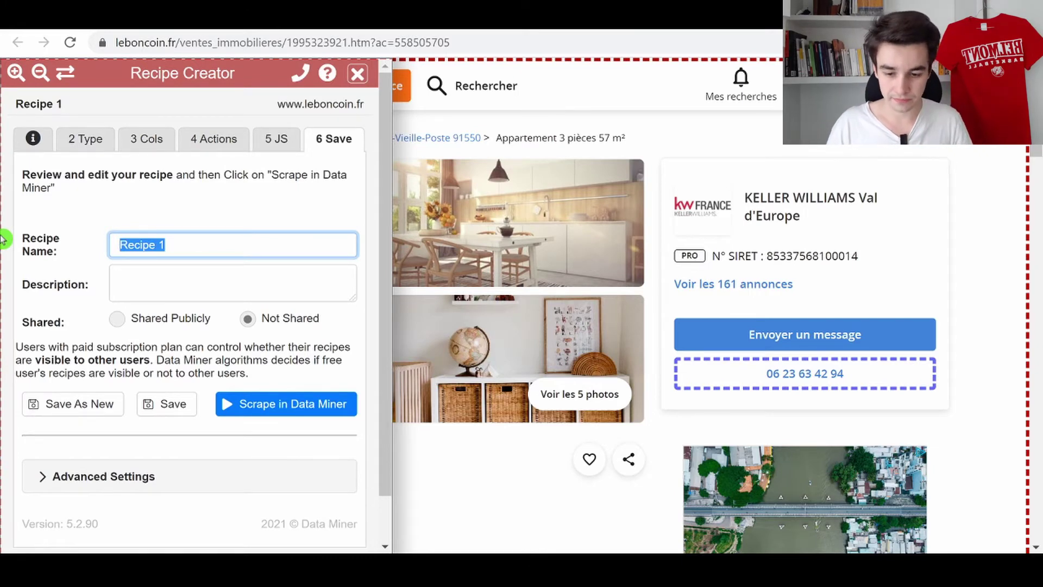
{"action": "type", "text": "Lebonco"}
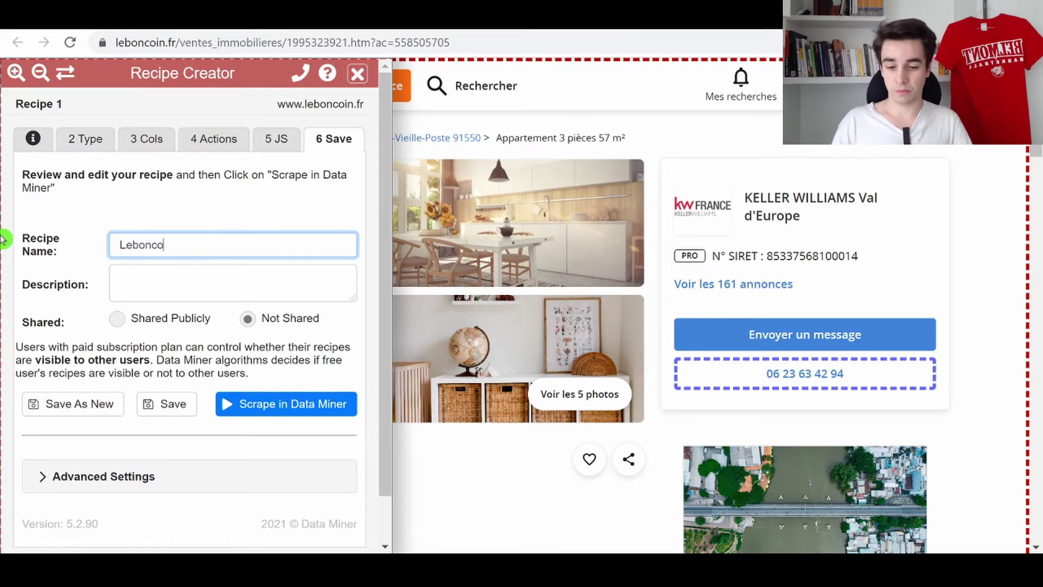
{"action": "type", "text": "in annonce"}
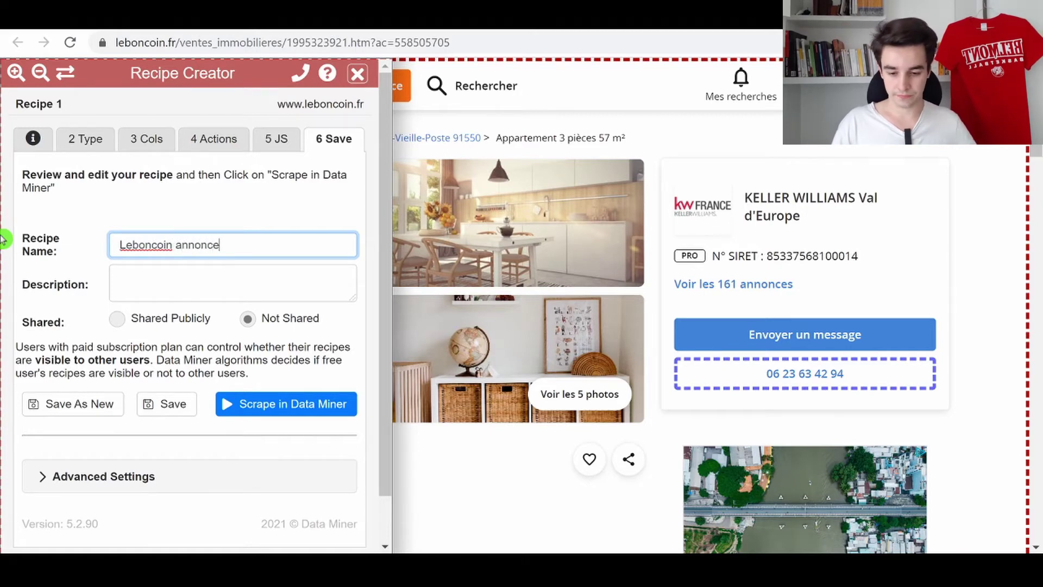
{"action": "left_click", "coordinate": [163, 411]}
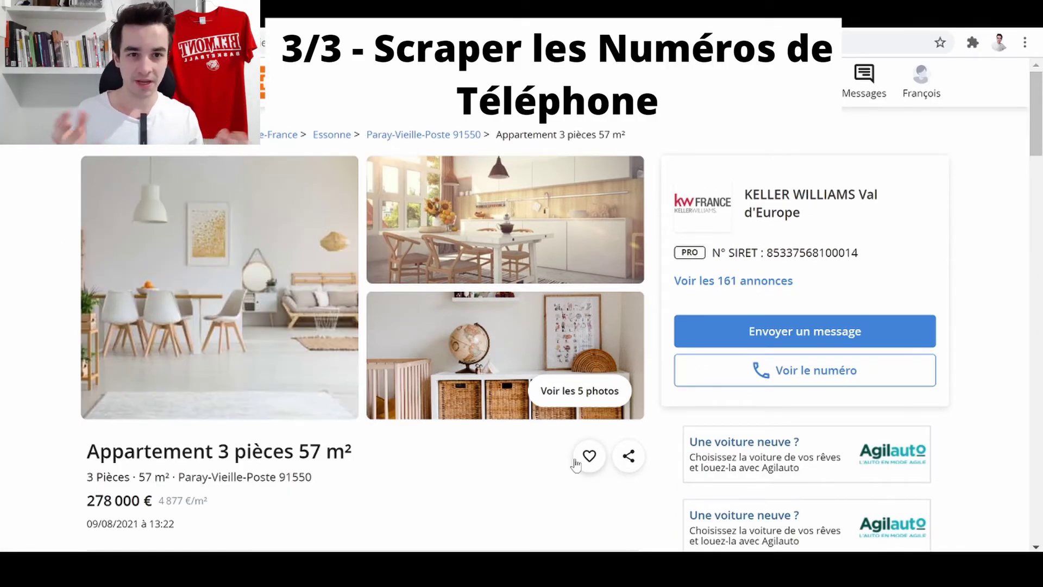
Step: Launch the Data Miner extension on the Paray-Vieille-Poste listing and open its full scraping window
{"action": "left_click", "coordinate": [971, 42]}
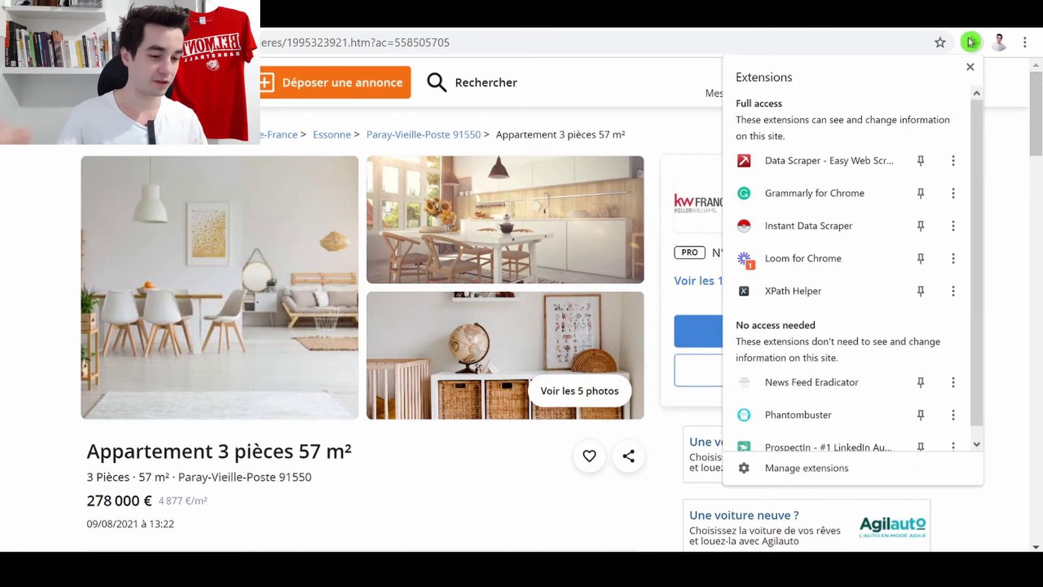
{"action": "left_click", "coordinate": [755, 162]}
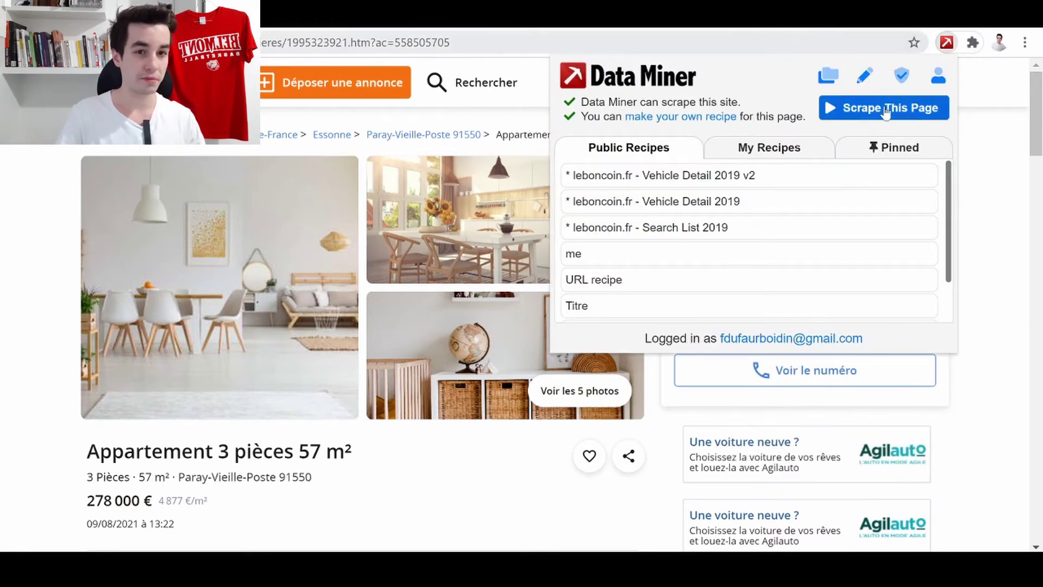
{"action": "left_click", "coordinate": [886, 108]}
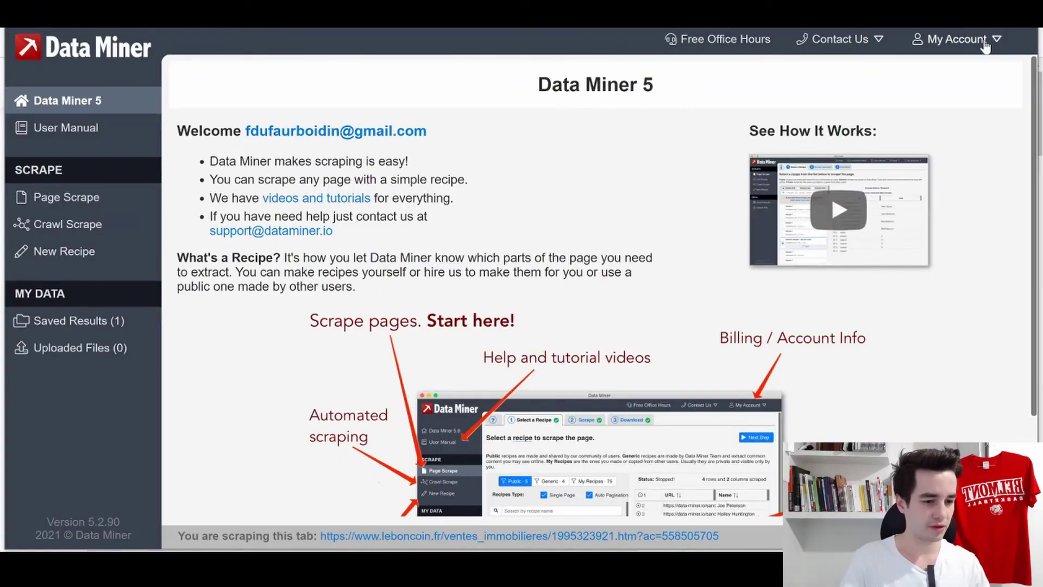
Step: Create a new crawl scrape and choose typed or pasted URLs as its page source
{"action": "left_click", "coordinate": [81, 221]}
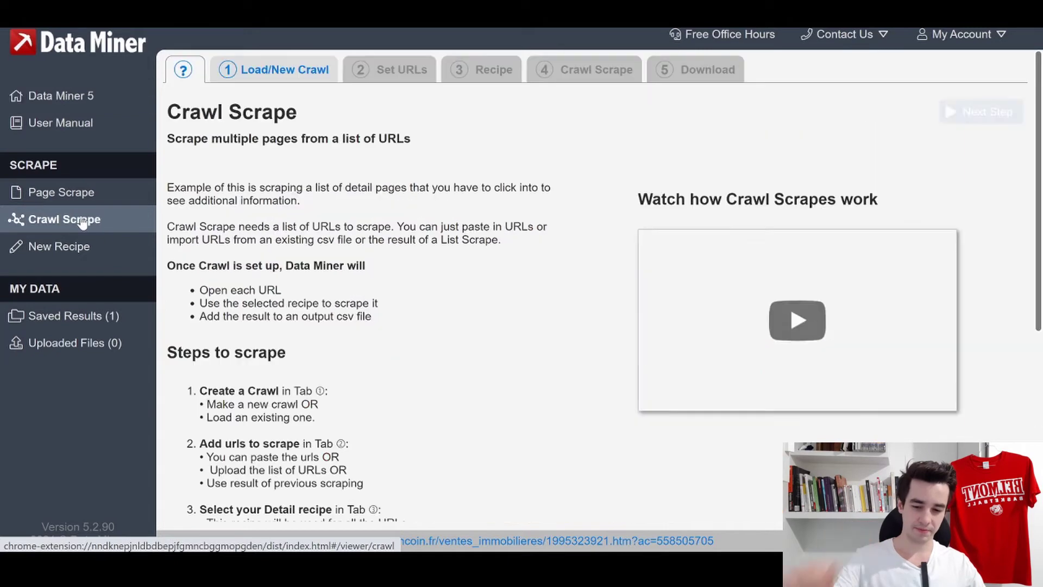
{"action": "left_click", "coordinate": [268, 76]}
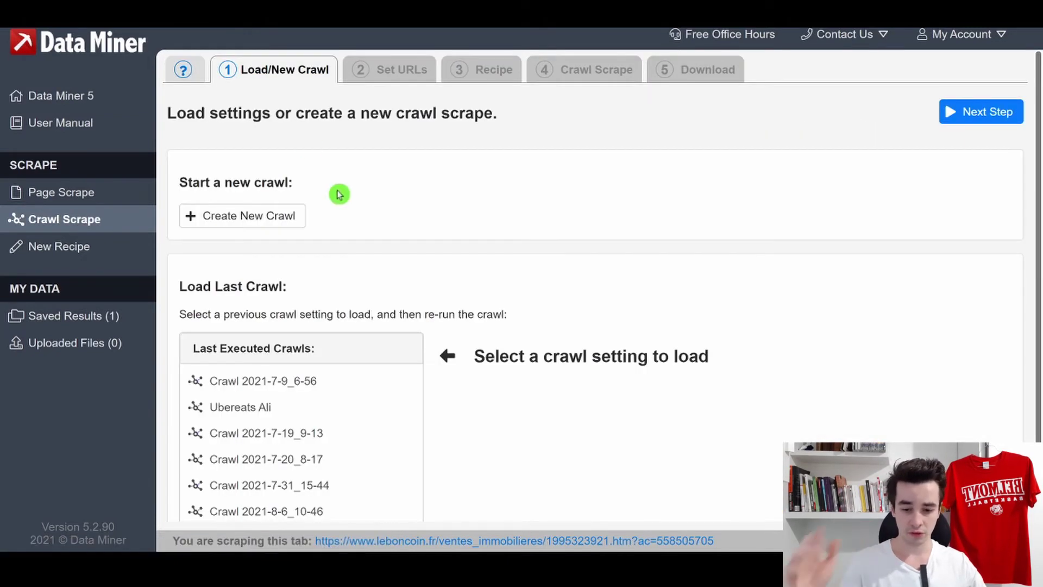
{"action": "left_click", "coordinate": [262, 220]}
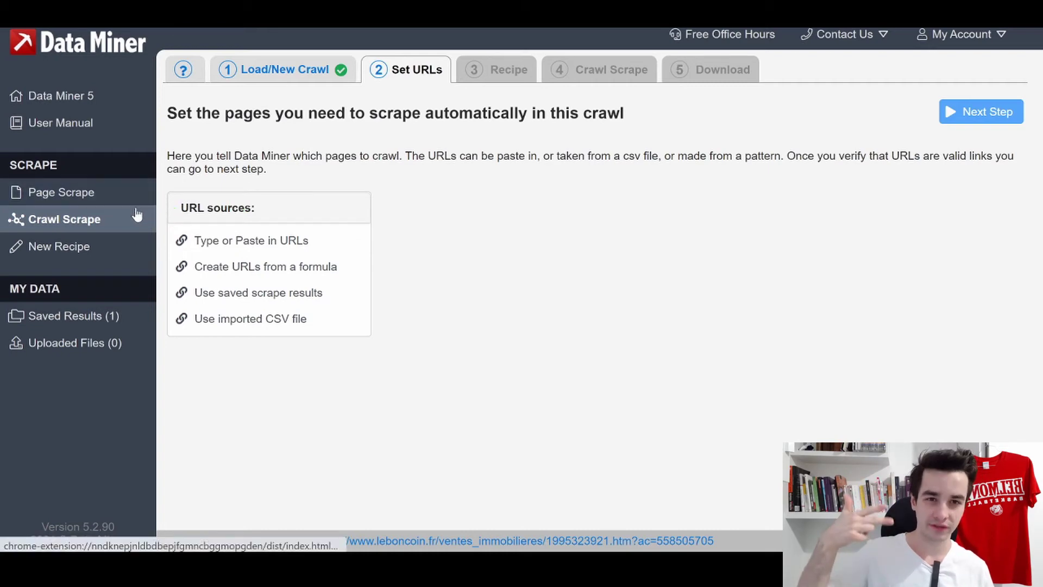
{"action": "left_click", "coordinate": [247, 243]}
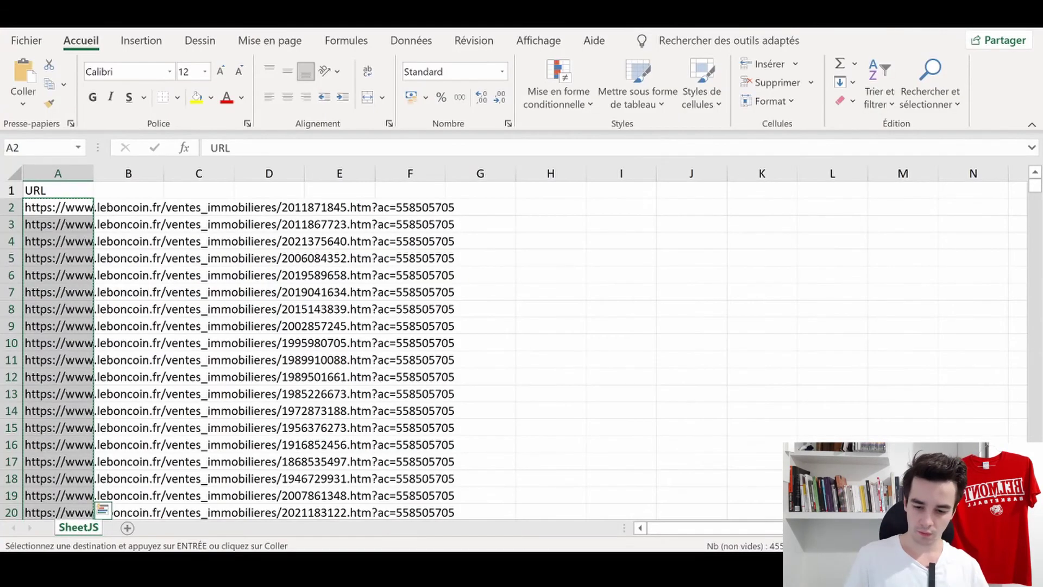
Step: Switch to Data Miner, paste the listing URLs copied from the Excel sheet as the pages to crawl, and confirm them
{"action": "key", "text": "alt+Tab"}
{"action": "key", "text": "ctrl+v"}
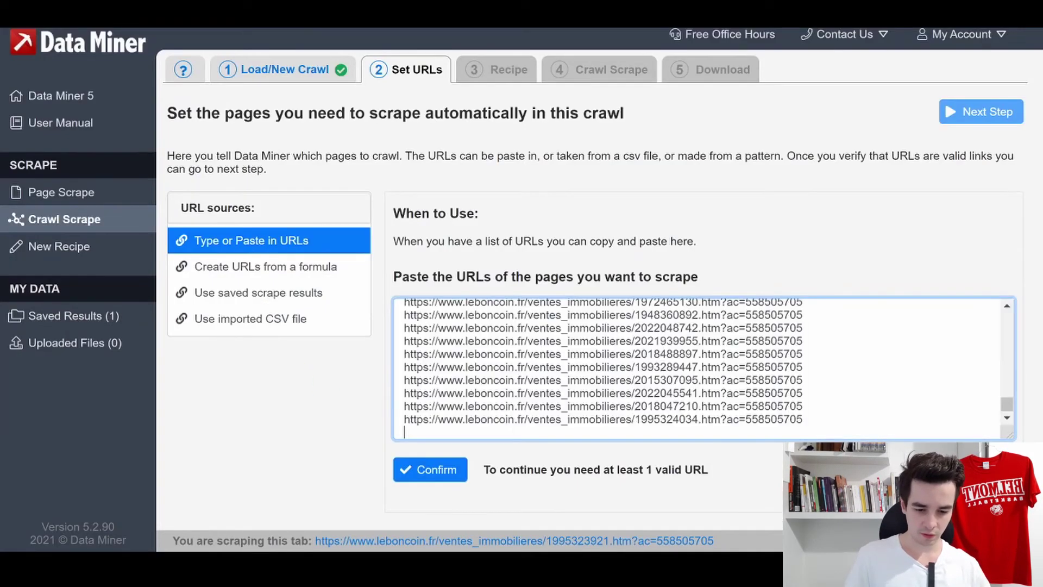
{"action": "left_click", "coordinate": [424, 472]}
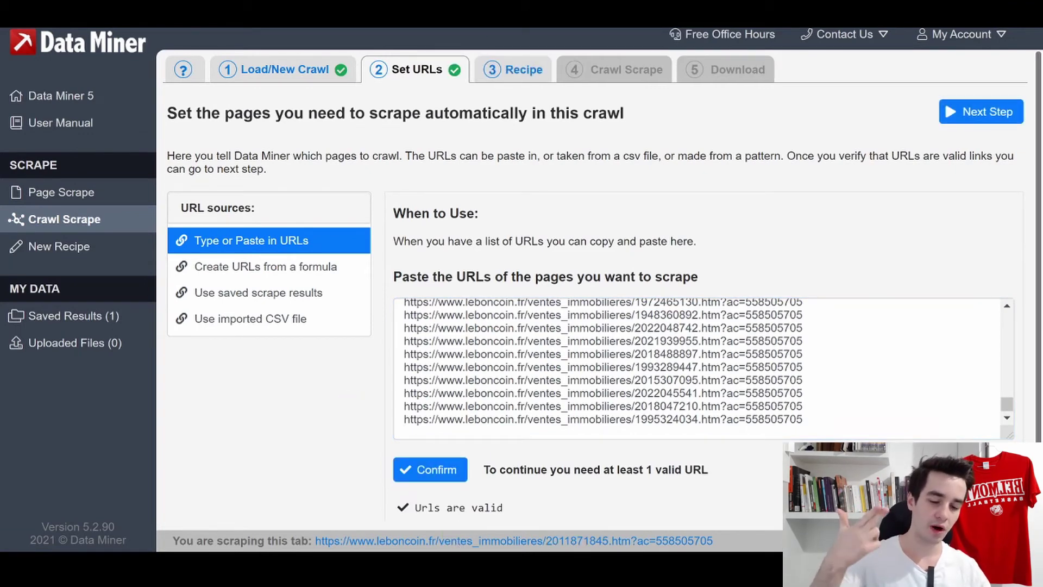
Step: Select the saved "Leboncoin annonce" recipe from the personal recipes for the crawl and scrape the current listing with it
{"action": "left_click", "coordinate": [519, 79]}
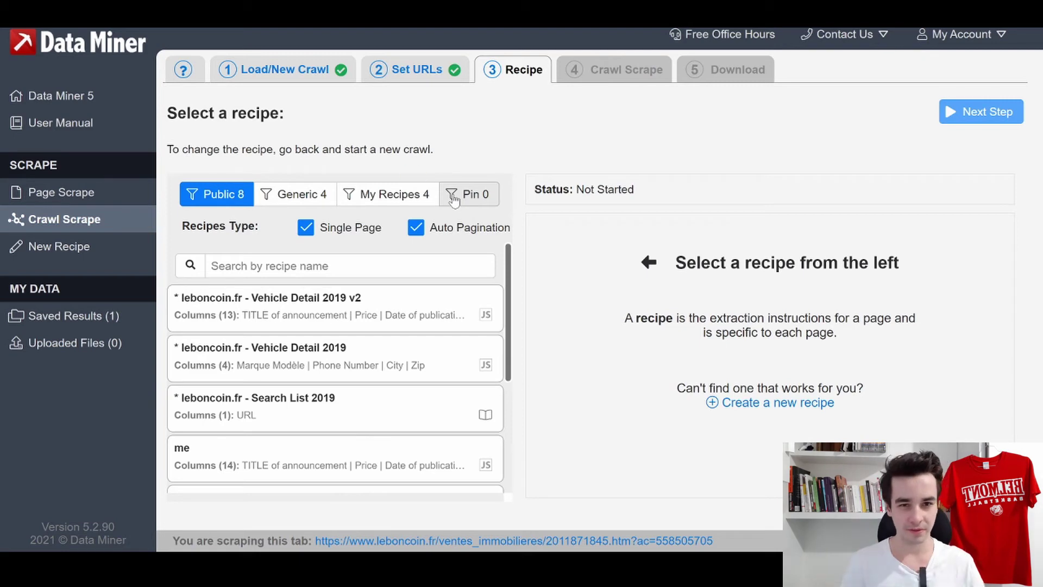
{"action": "left_click", "coordinate": [383, 197]}
{"action": "left_click", "coordinate": [289, 296]}
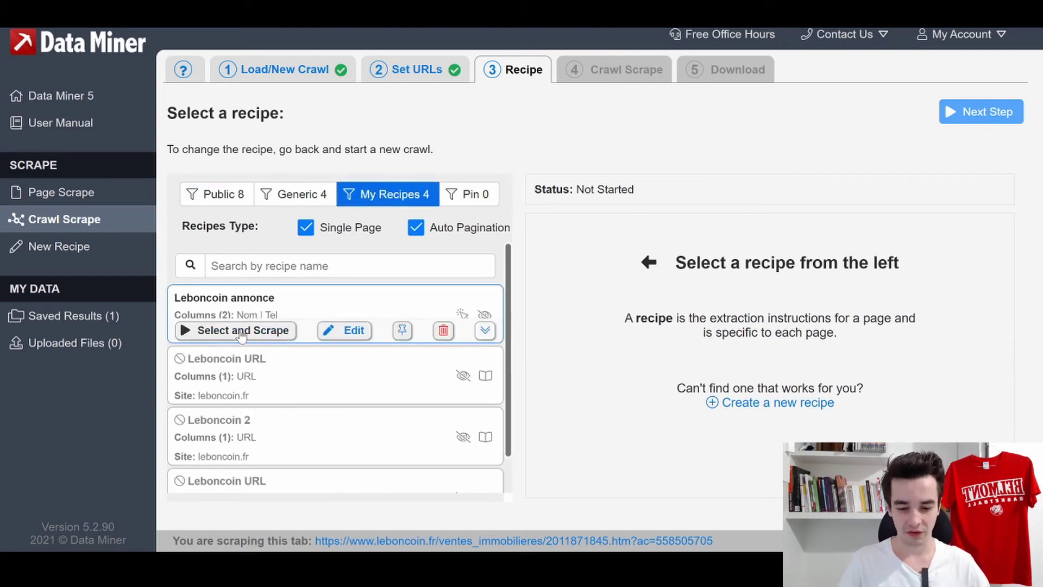
{"action": "left_click", "coordinate": [242, 332]}
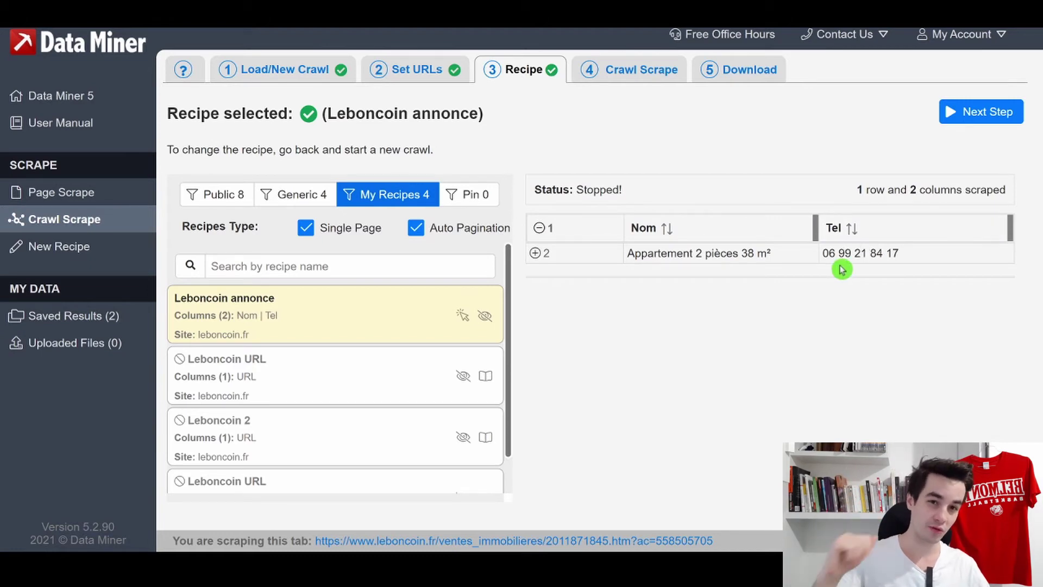
Step: Set the crawl's wait time between URLs to 10 seconds and disable stopping when the recipe returns no data
{"action": "left_click", "coordinate": [630, 71]}
{"action": "scroll", "coordinate": [380, 244], "scroll_direction": "down", "scroll_amount": 2}
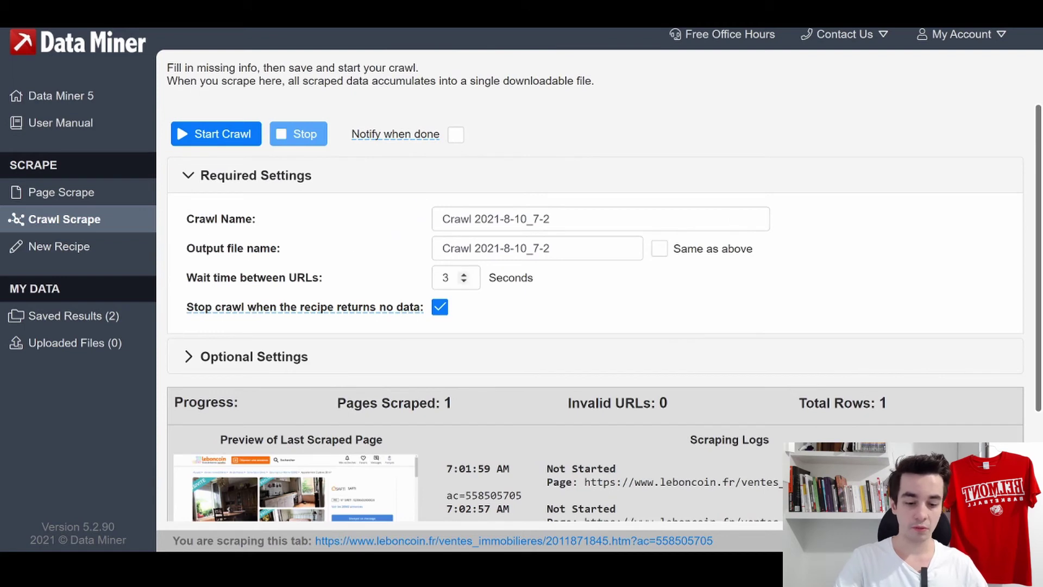
{"action": "left_click", "coordinate": [464, 274]}
{"action": "left_click", "coordinate": [465, 274]}
{"action": "left_click", "coordinate": [464, 275]}
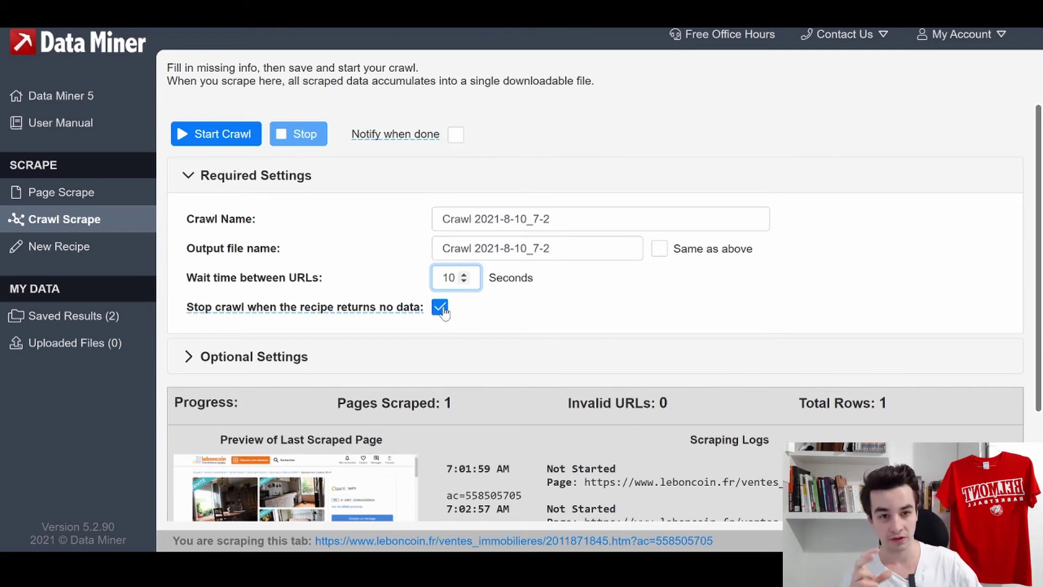
{"action": "left_click", "coordinate": [441, 310]}
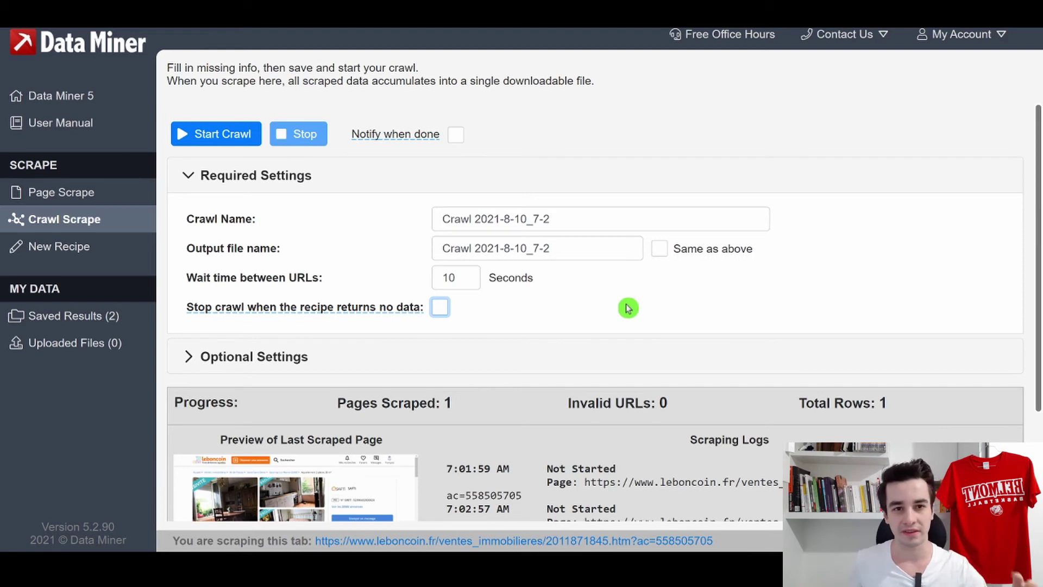
Step: Start the crawl over the pasted listing URLs and go through to its scraped data
{"action": "scroll", "coordinate": [625, 307], "scroll_direction": "up", "scroll_amount": 2}
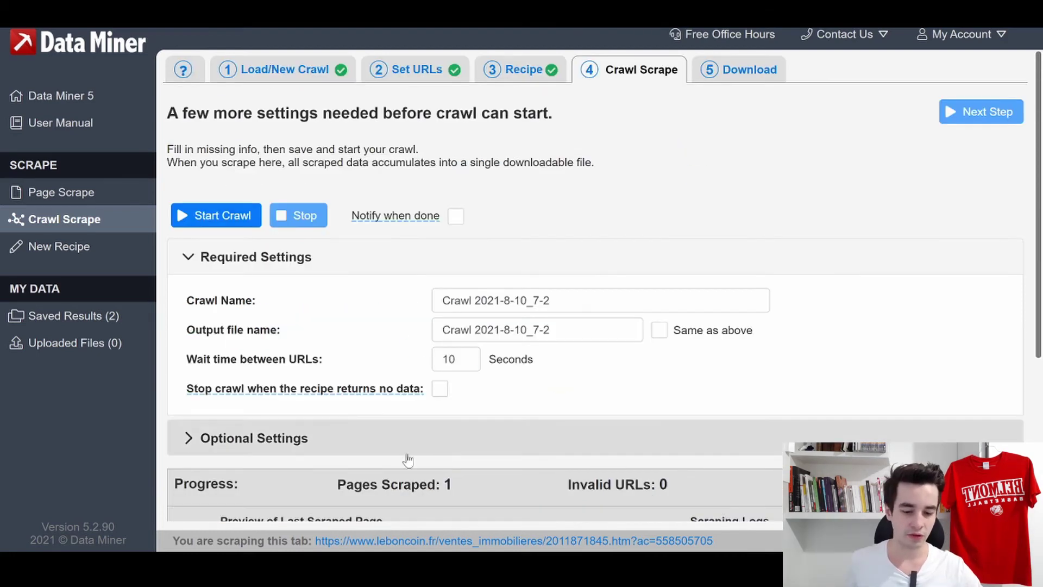
{"action": "left_click", "coordinate": [211, 216]}
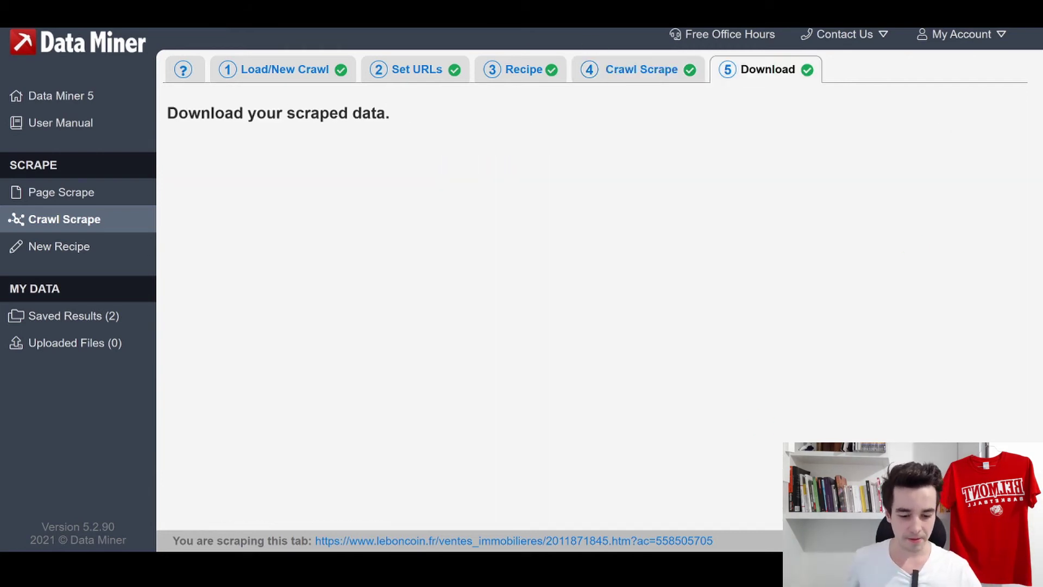
{"action": "left_click", "coordinate": [543, 494]}
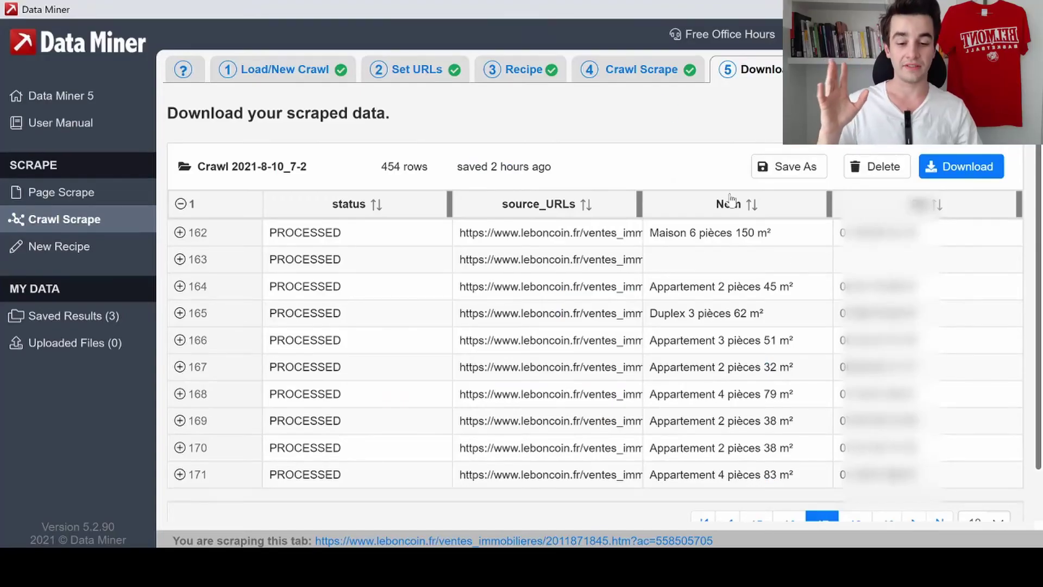
Step: Download the scraped crawl data as an Excel file
{"action": "left_click_drag", "start_coordinate": [430, 166], "coordinate": [318, 159]}
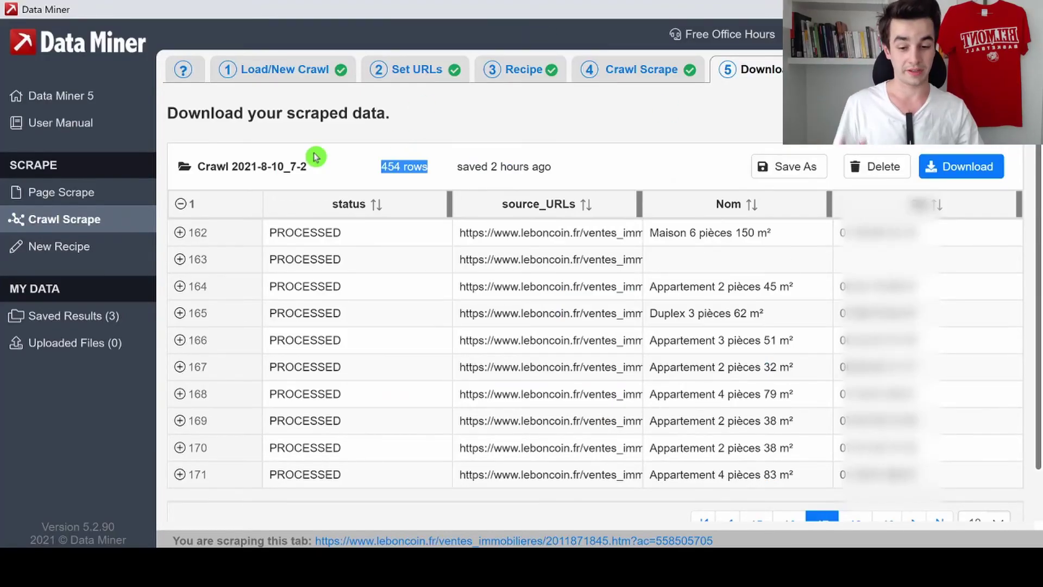
{"action": "left_click", "coordinate": [712, 143]}
{"action": "left_click", "coordinate": [966, 175]}
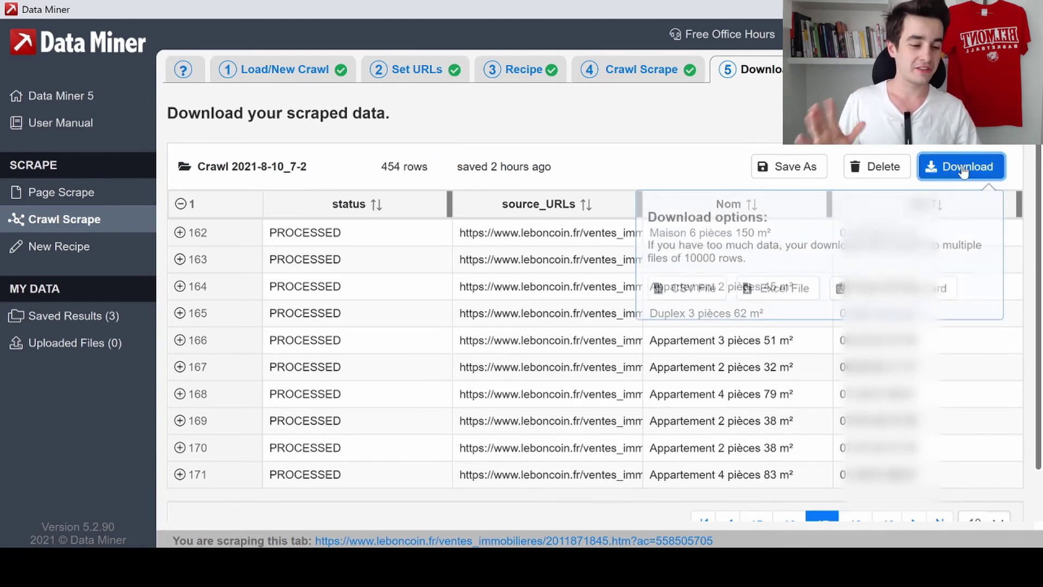
{"action": "left_click", "coordinate": [773, 281]}
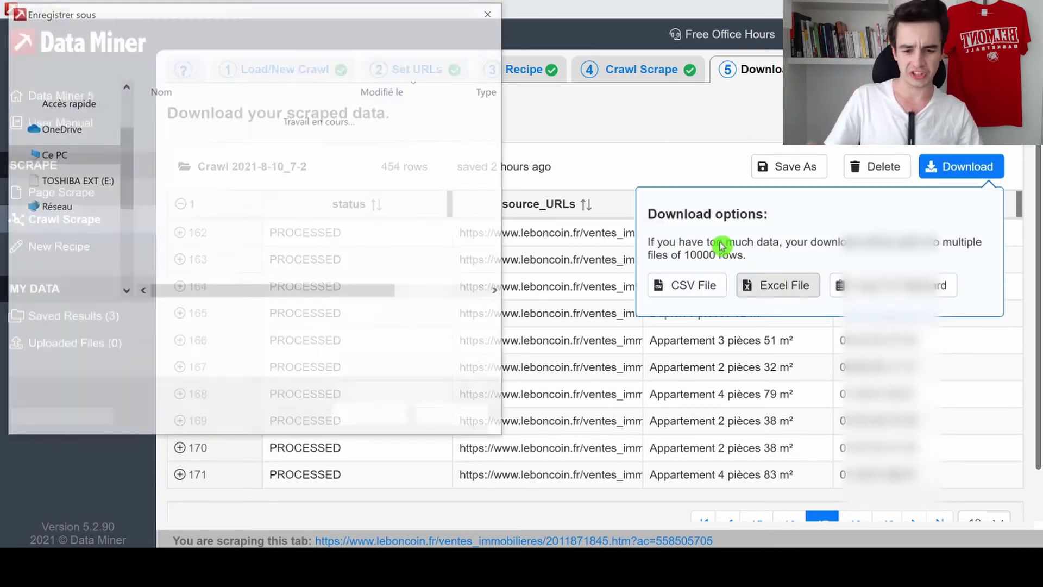